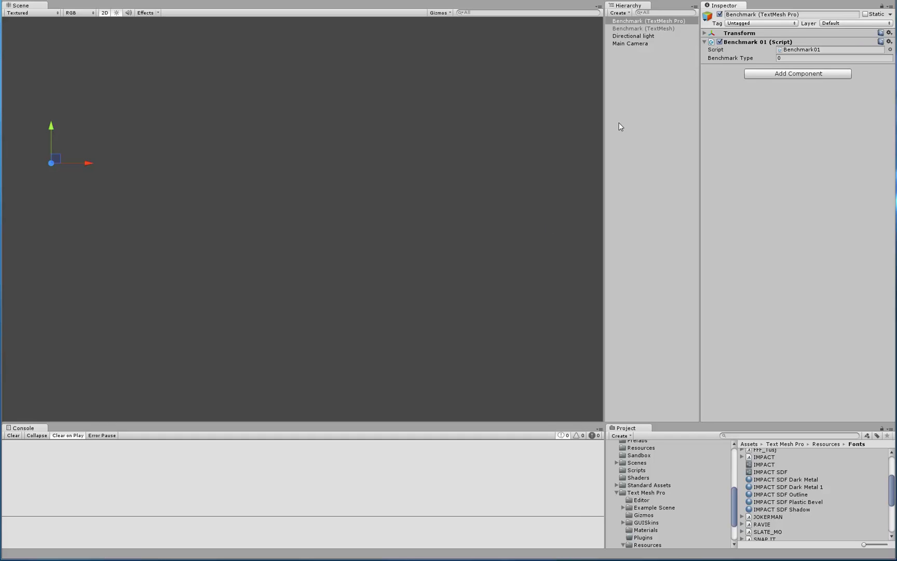
Enter Play mode and select Benchmark (TextMesh Pro) to show its Text Mesh Pro settings
left_click(663, 85)
left_click(629, 23)
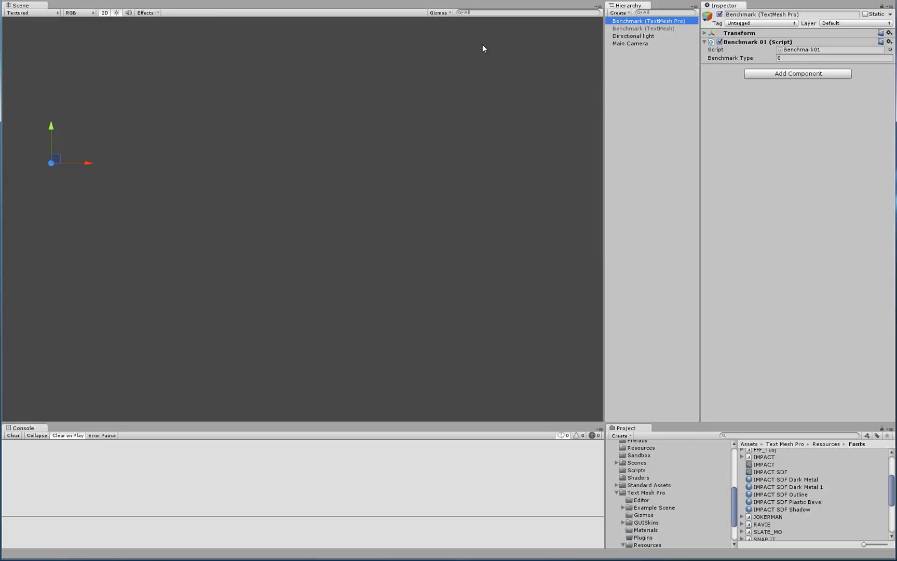
left_click(651, 50)
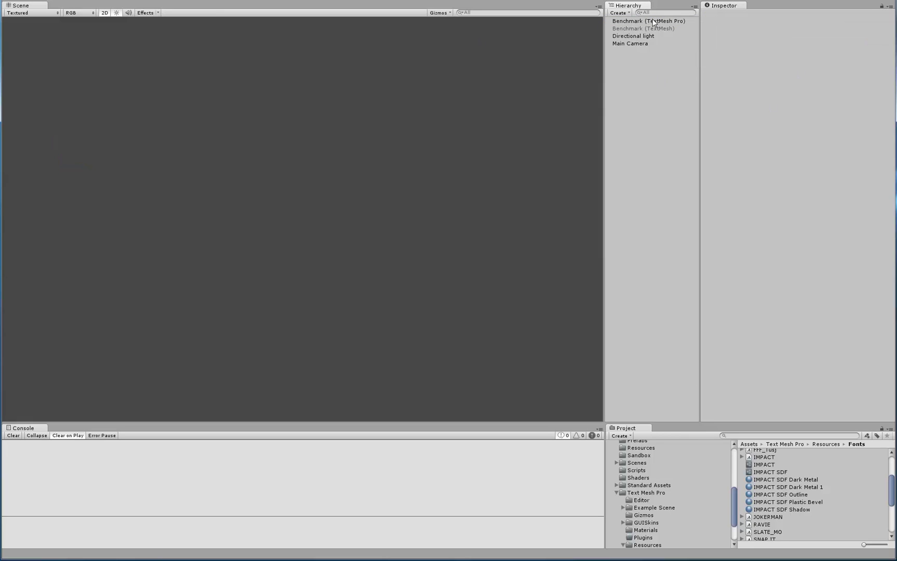
key("ctrl+p")
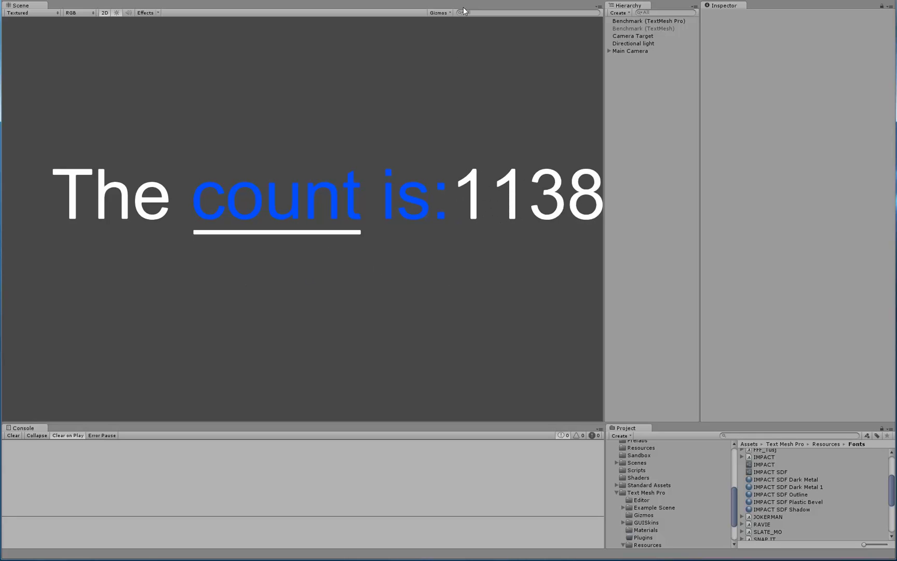
left_click(640, 21)
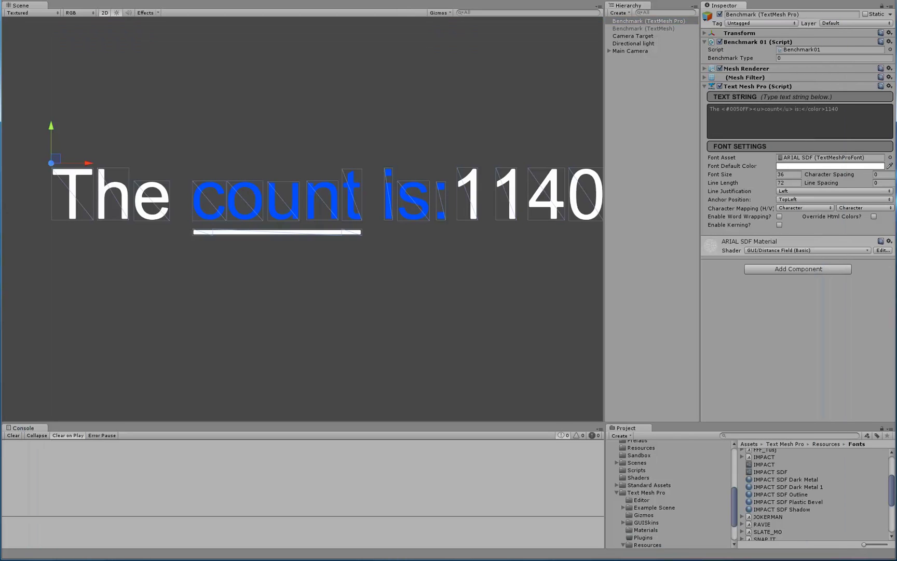
Stop and re-enter Play mode so the counter counts up from zero again
key("ctrl+p")
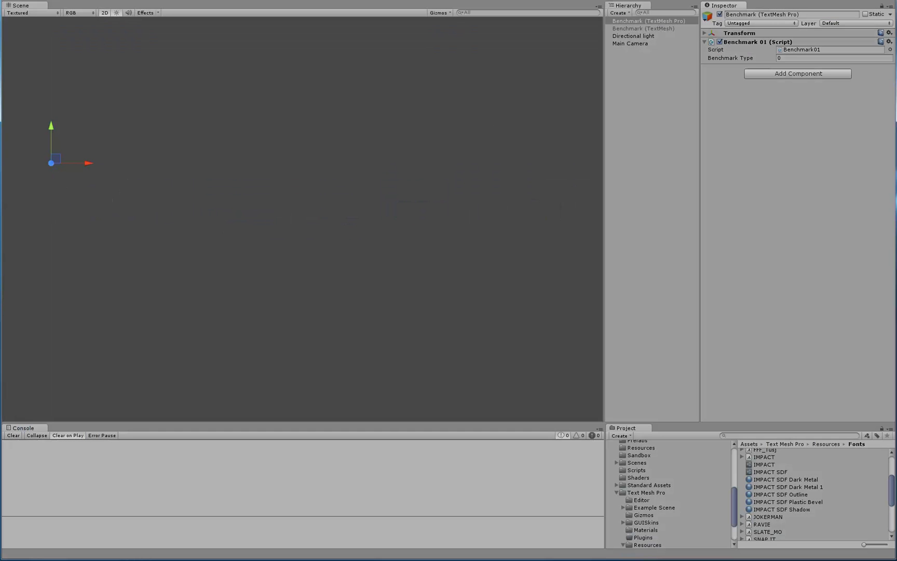
key("ctrl+p")
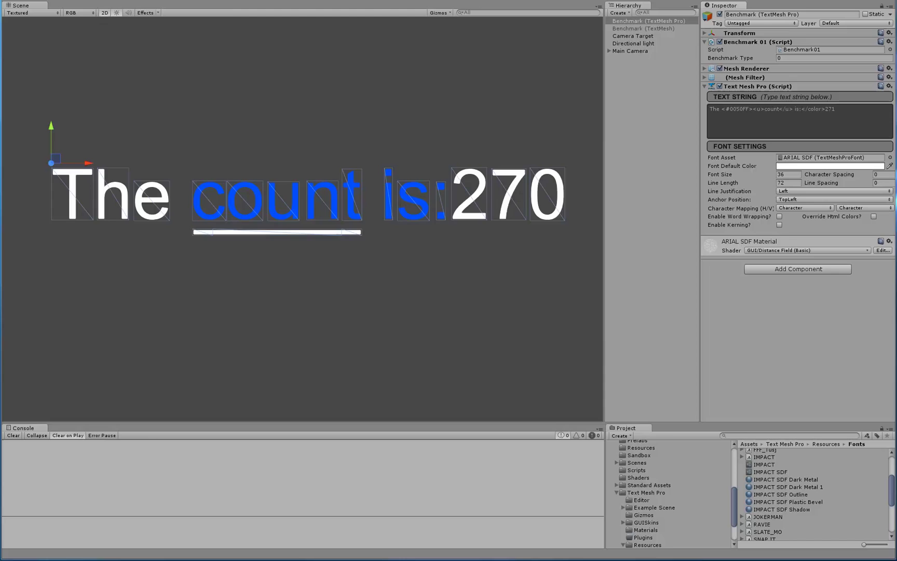
Uncomment the TextMesh Pro fontSize = 48 and centred anchor lines in Benchmark01.cs
key("alt+Tab")
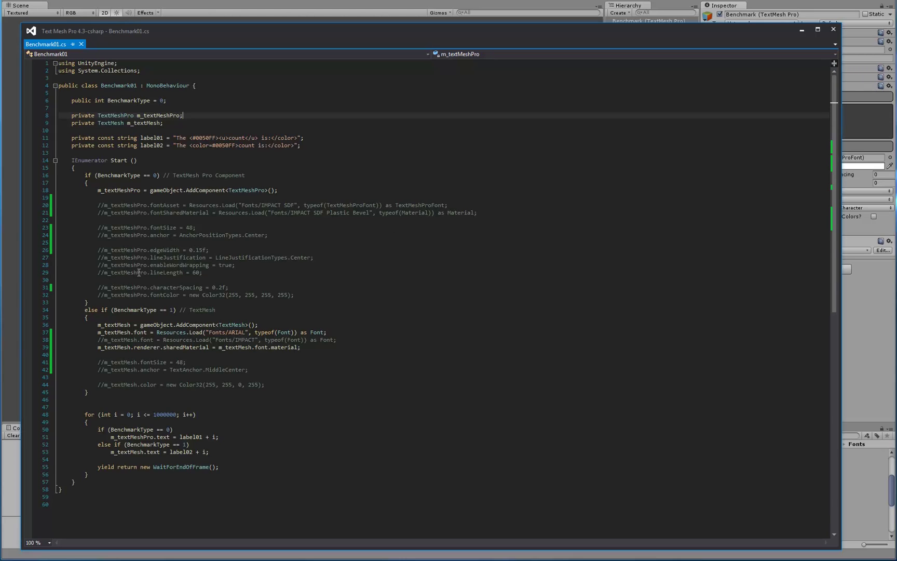
left_click(100, 227)
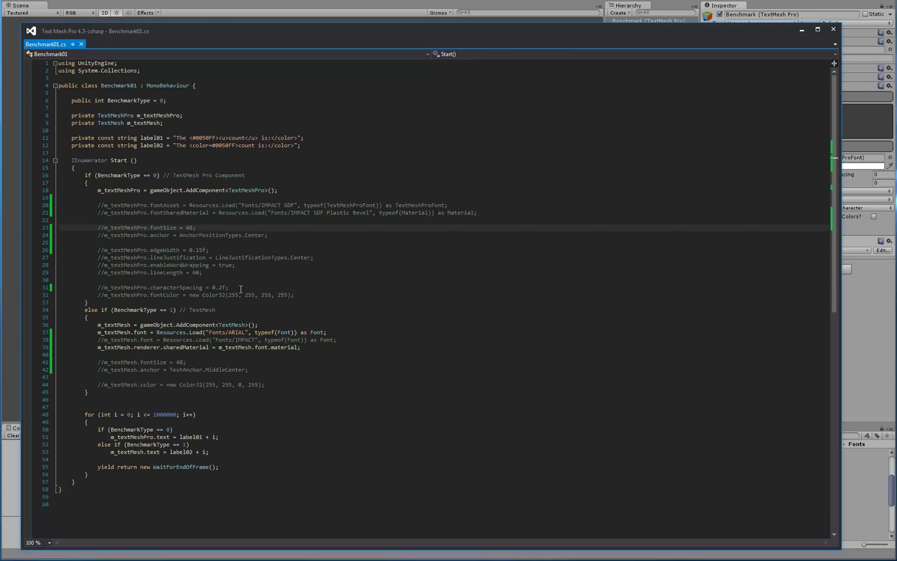
key("BackSpace")
key("Delete")
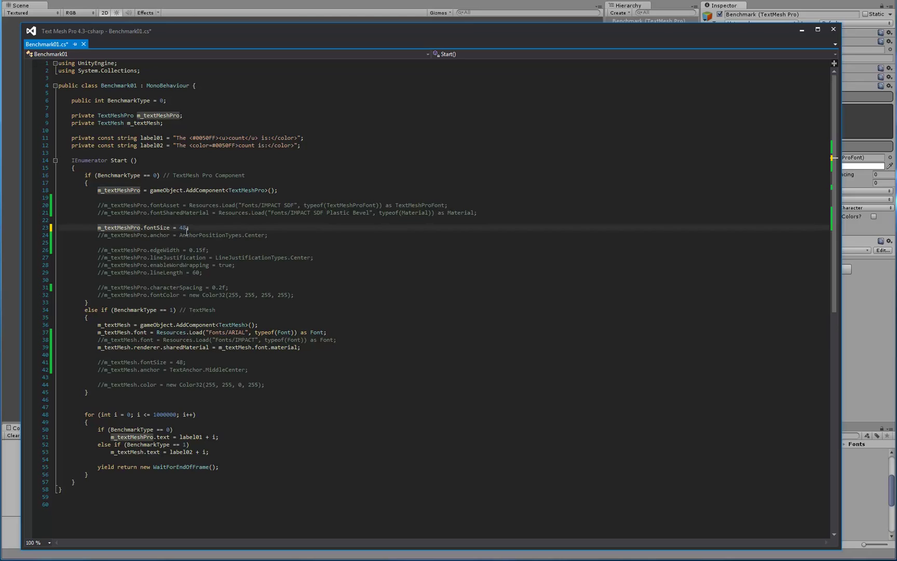
left_click(100, 234)
key("BackSpace")
key("Delete")
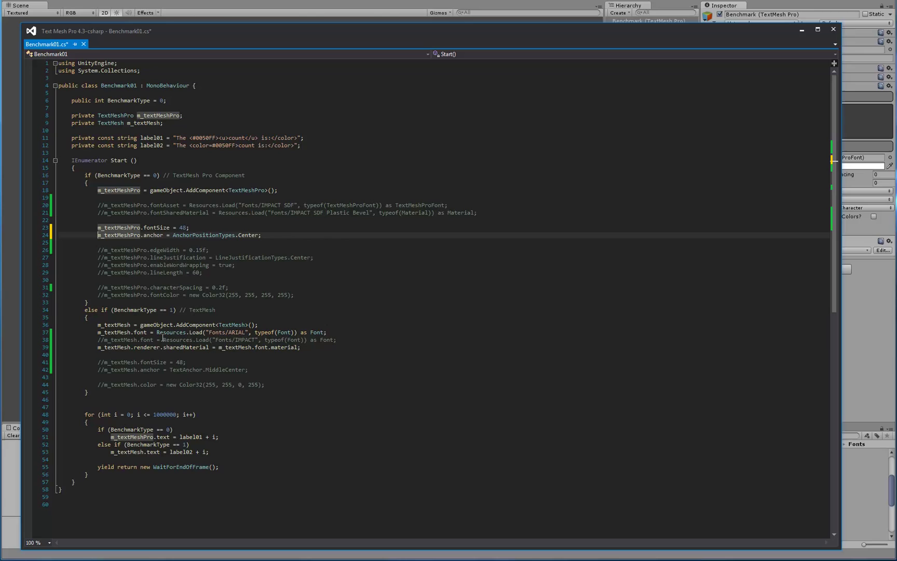
Uncomment the TextMesh fontSize = 48 and MiddleCenter anchor lines, then save the script
left_click(98, 362)
key("Delete")
key("Delete")
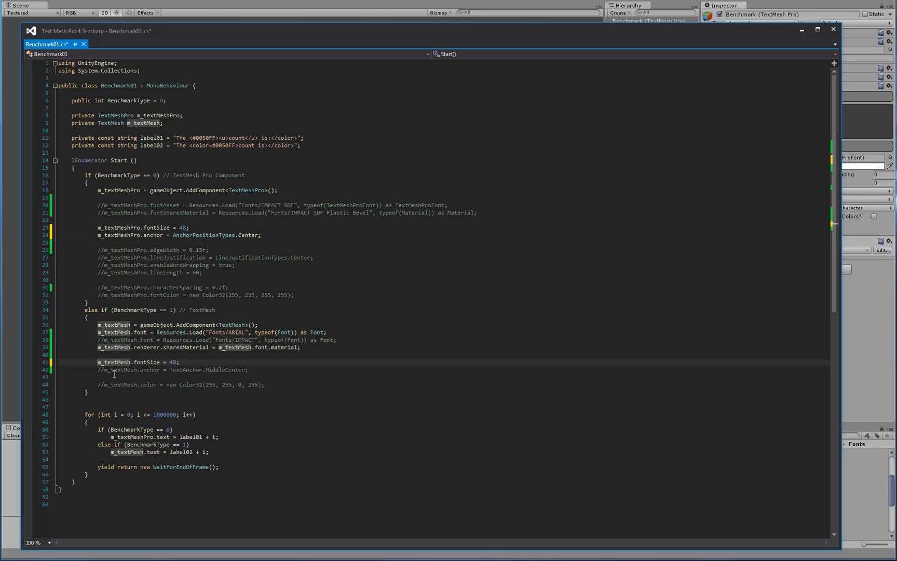
key("Down")
key("Delete")
key("Delete")
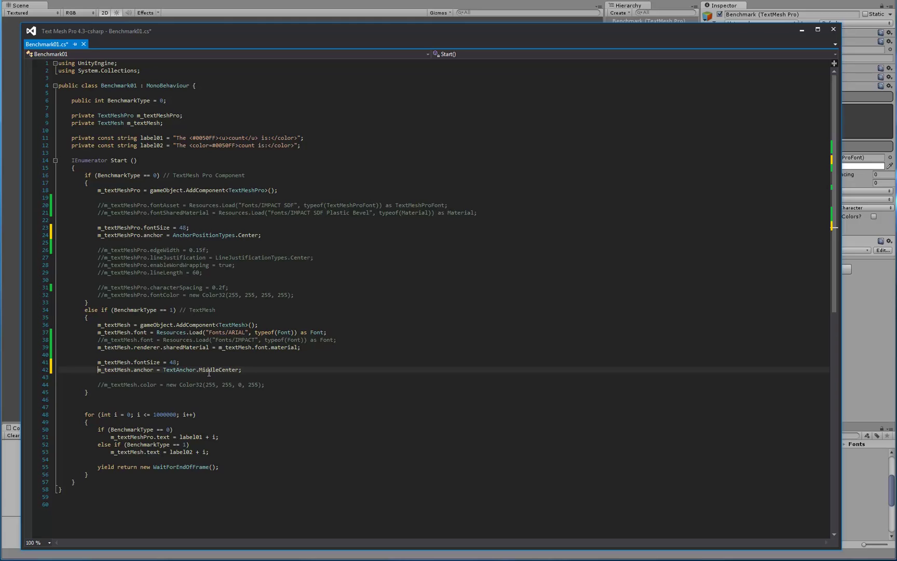
left_click(287, 363)
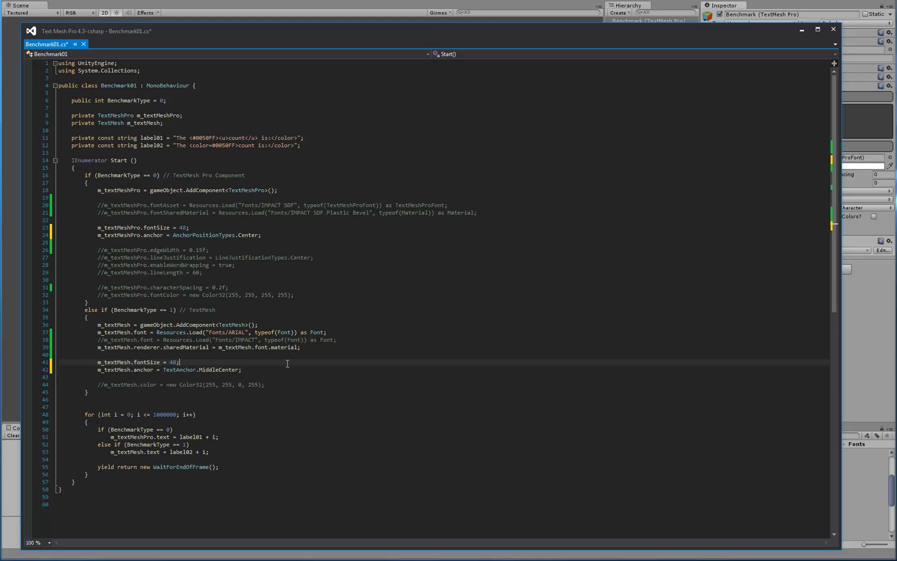
key("ctrl+s")
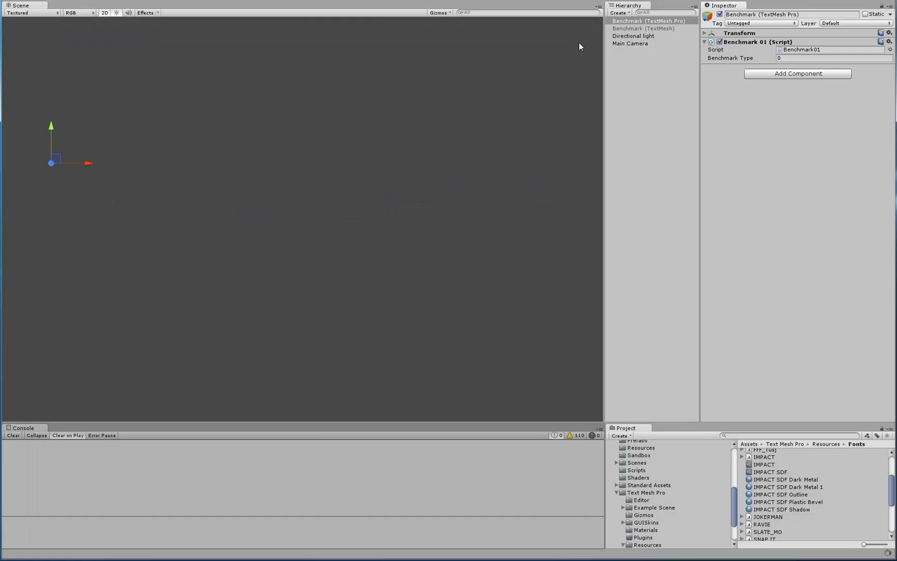
Activate Benchmark (TextMesh), enter Play mode, and frame both counters in the Scene view
left_click(638, 29)
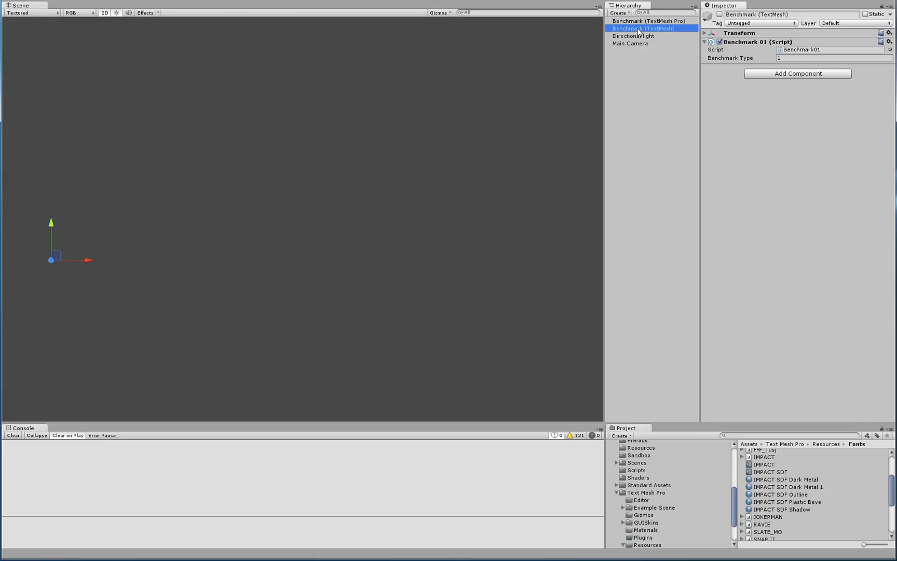
left_click(721, 15)
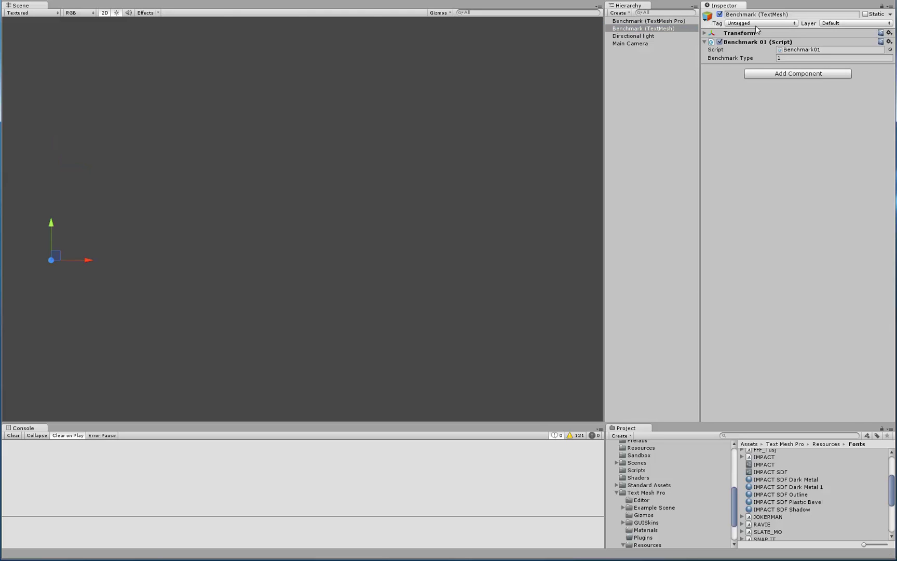
key("ctrl+p")
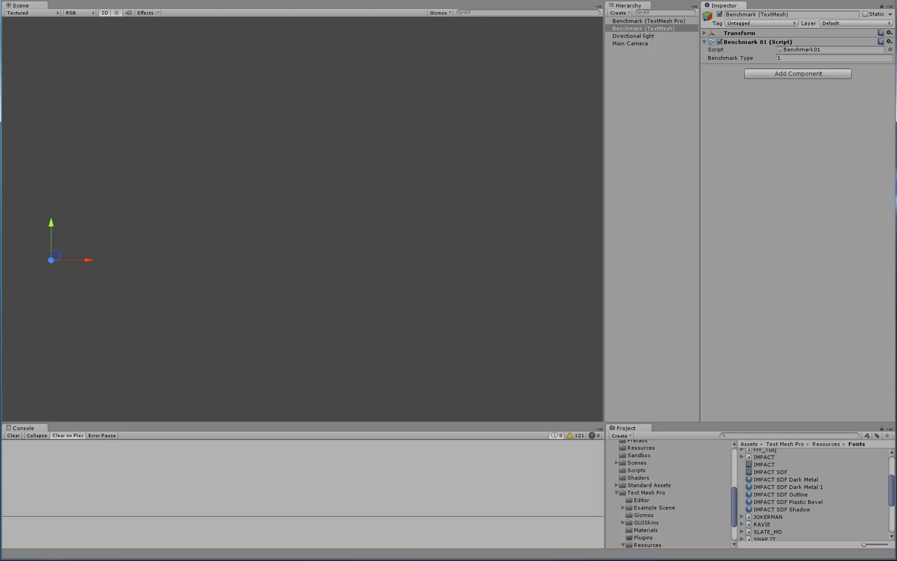
middle_click_drag(182, 209, 374, 208)
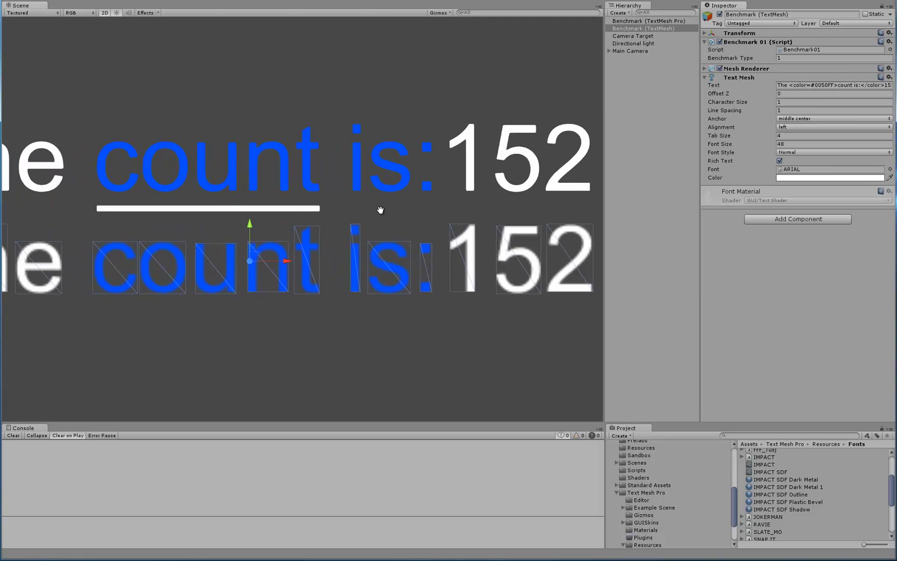
scroll(288, 248, "down", 3)
middle_click_drag(288, 248, 322, 247)
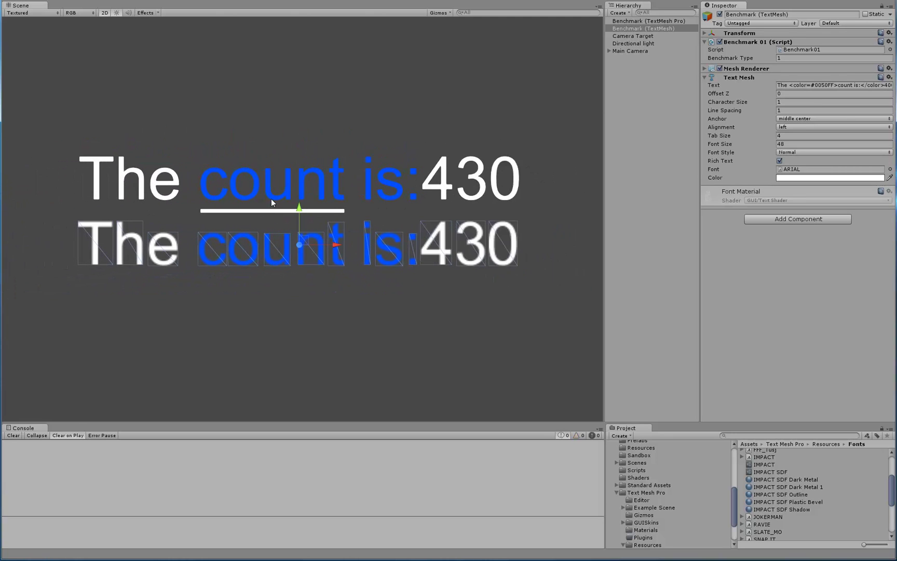
Select the upper TextMesh Pro and lower TextMesh counters to compare them at size 48
left_click(287, 181)
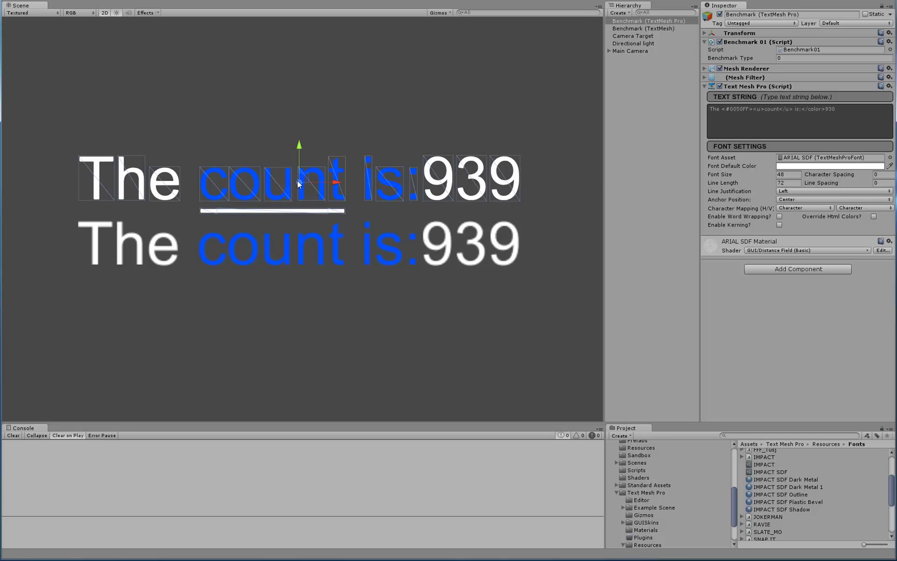
left_click(305, 251)
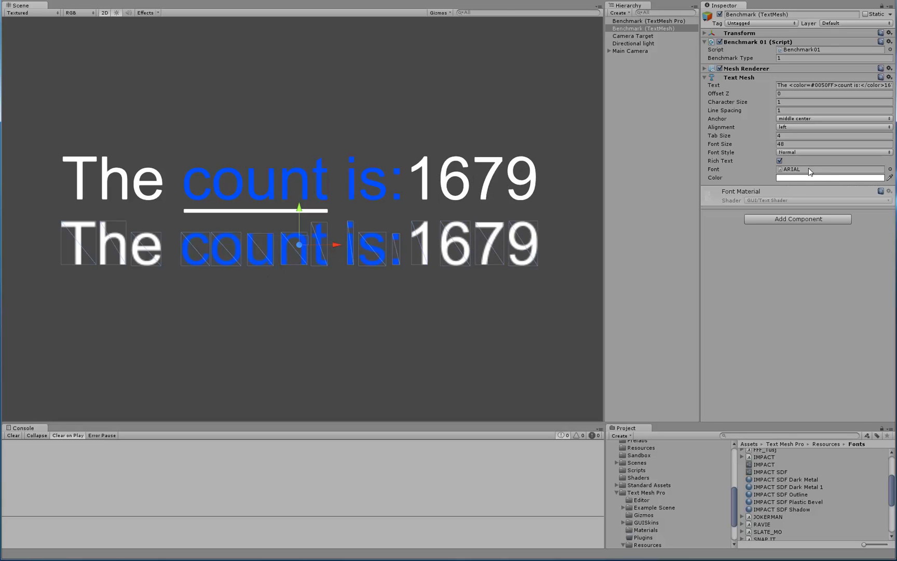
left_click(616, 21)
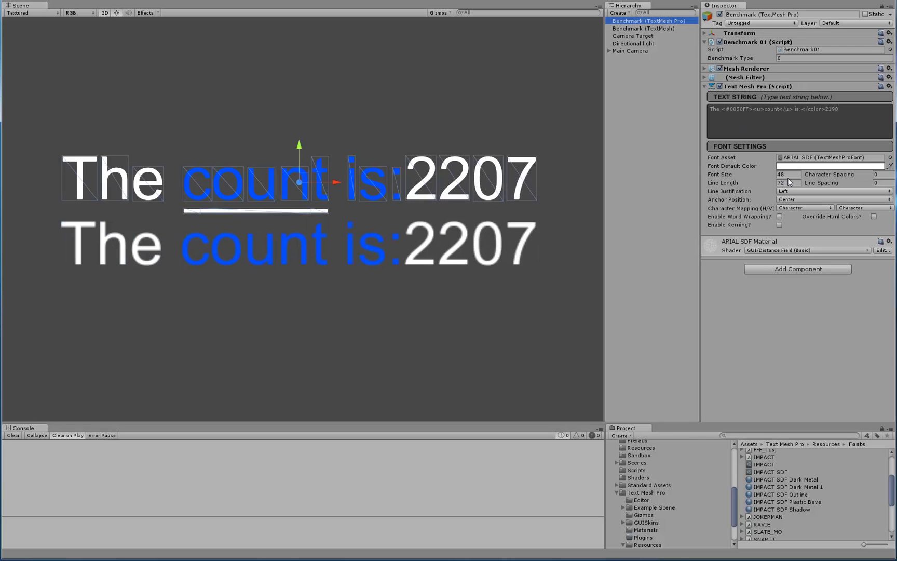
left_click(633, 245)
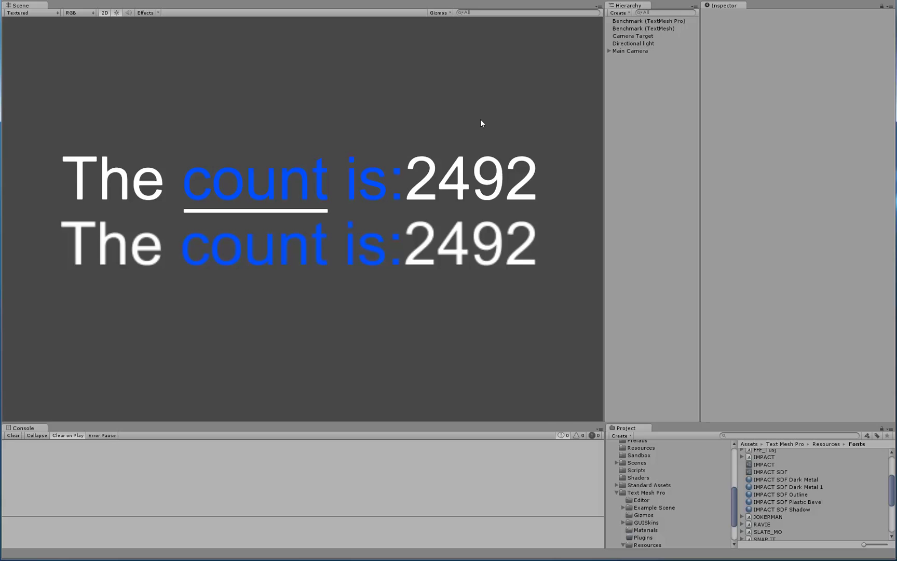
middle_click_drag(346, 212, 312, 210)
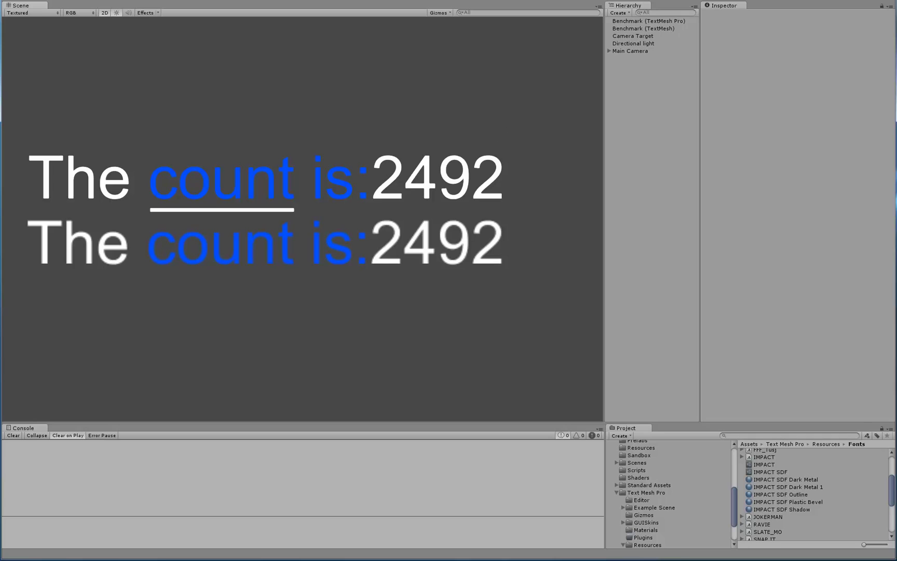
left_click(652, 21)
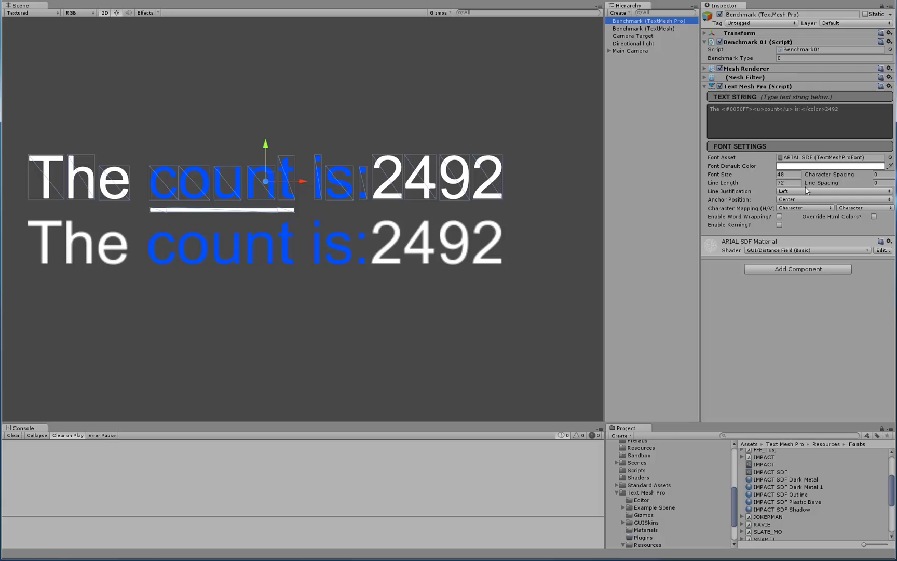
middle_click_drag(321, 261, 285, 224)
scroll(292, 224, "up", 5)
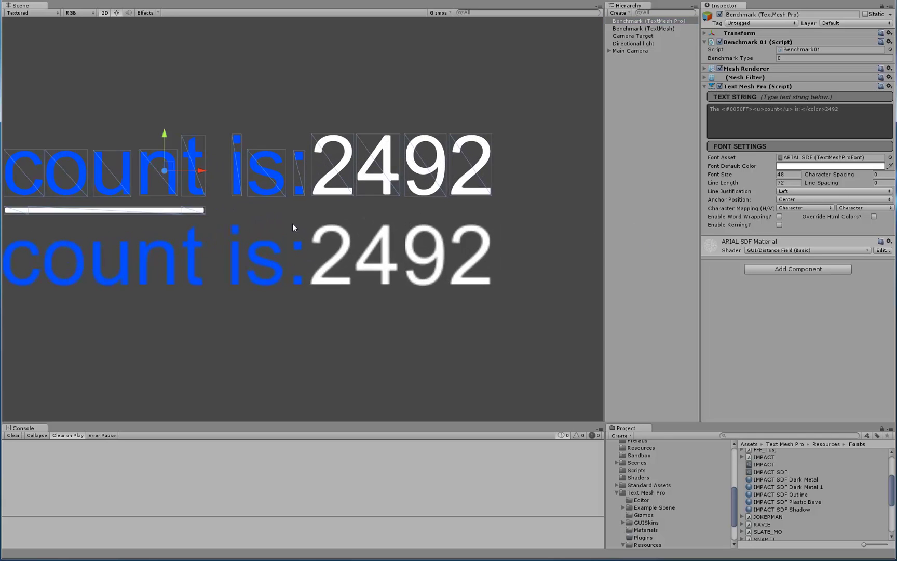
left_click(624, 248)
middle_click_drag(381, 206, 293, 221)
scroll(308, 245, "up", 3)
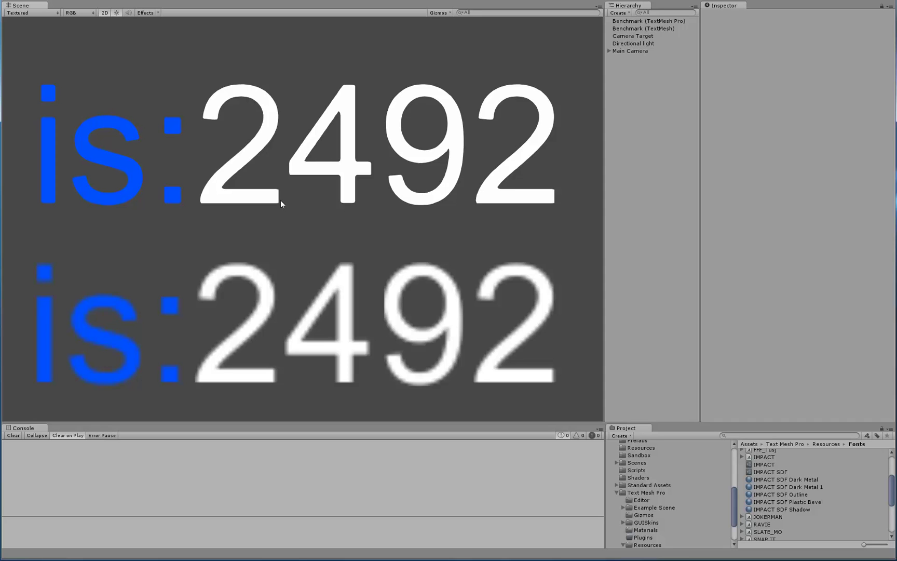
scroll(260, 262, "up", 5)
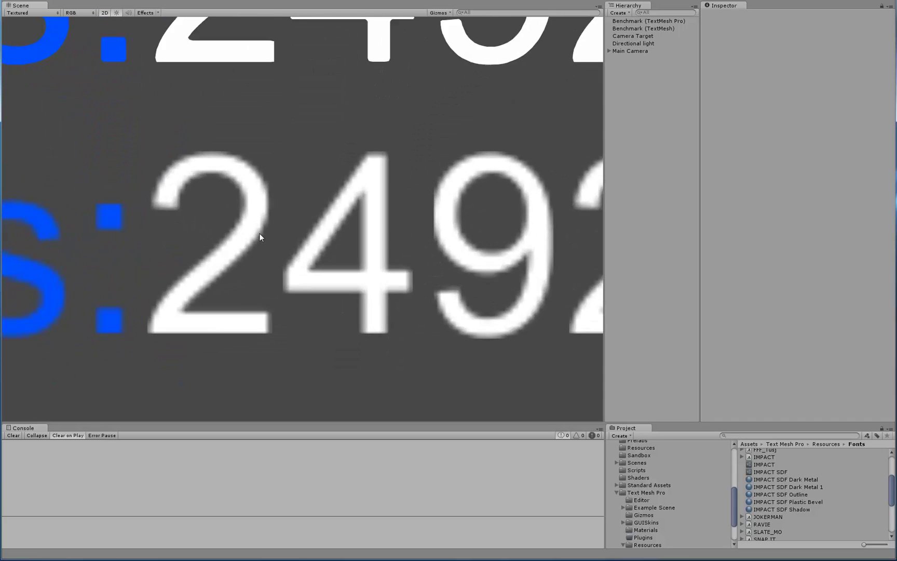
scroll(259, 236, "up", 2)
middle_click_drag(255, 141, 256, 201)
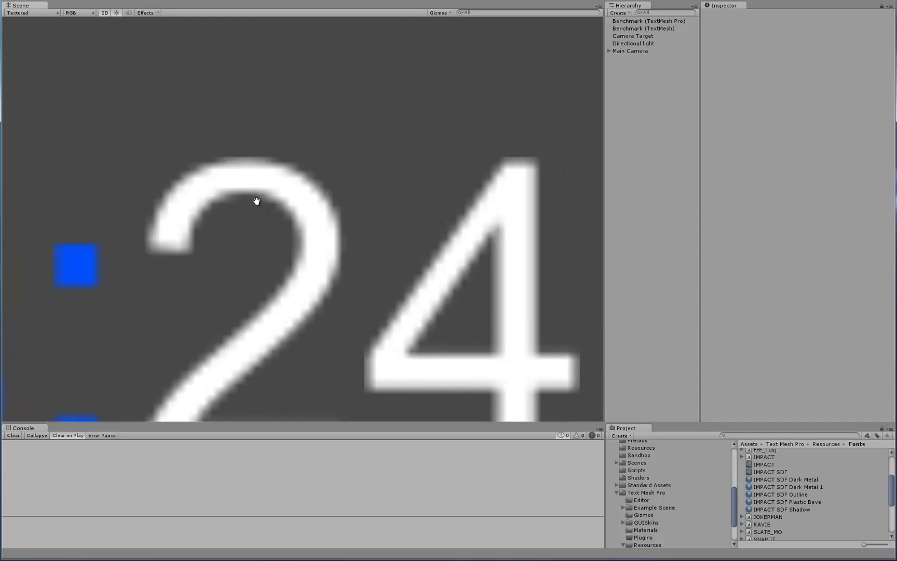
scroll(204, 104, "down", 1)
scroll(285, 311, "up", 2)
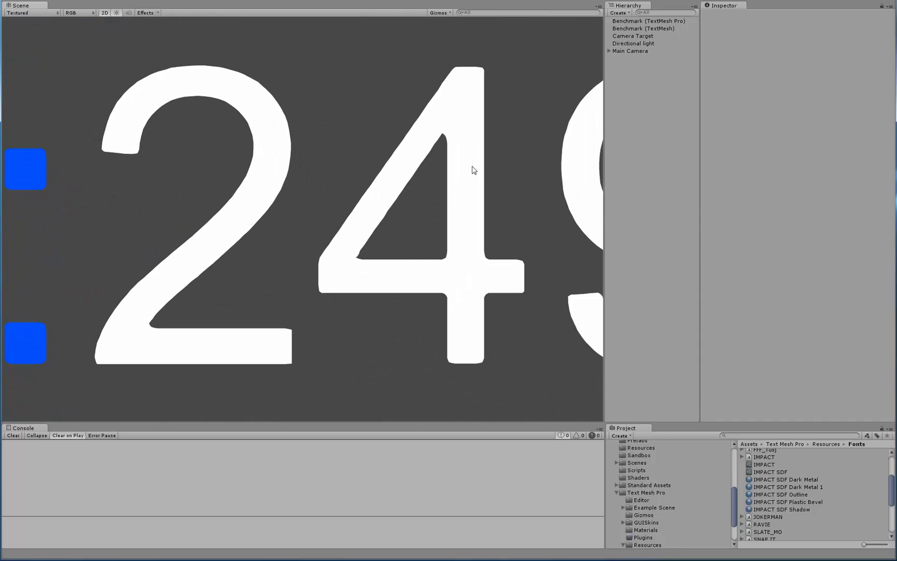
scroll(474, 170, "up", 1)
middle_click_drag(437, 180, 543, 165)
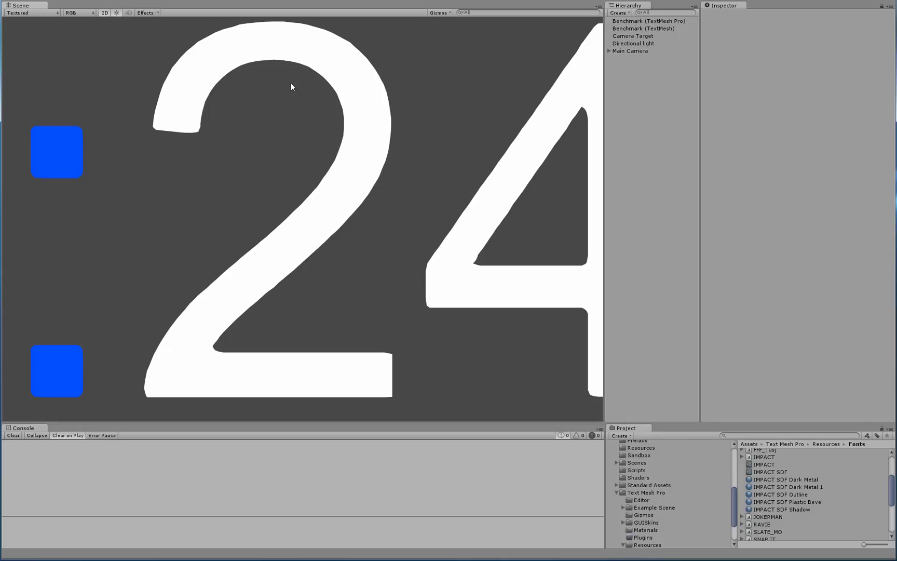
scroll(307, 244, "down", 4)
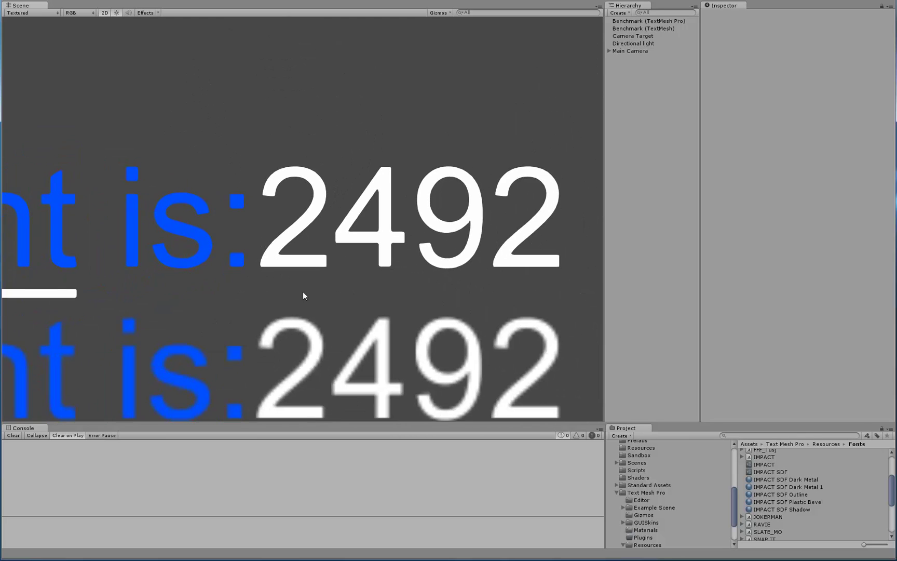
scroll(304, 295, "down", 5)
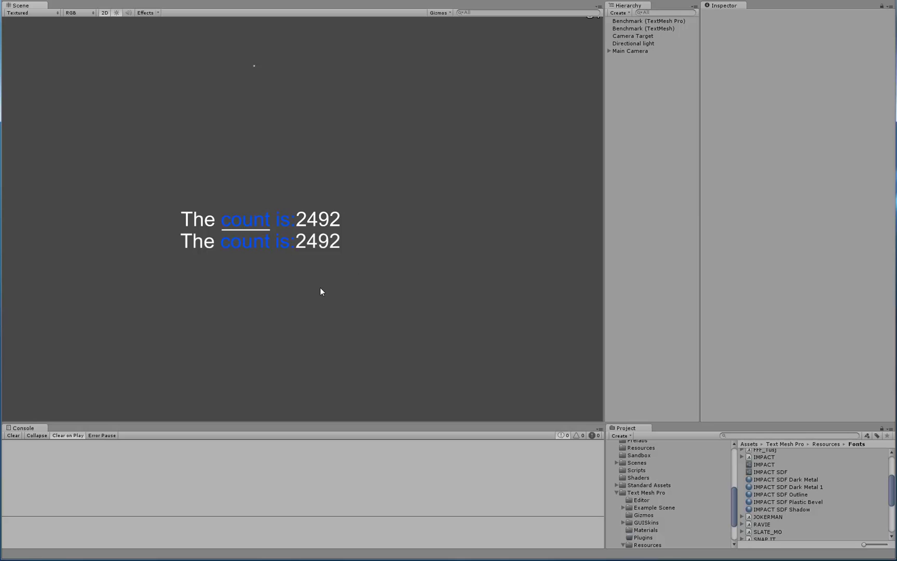
scroll(320, 289, "down", 4)
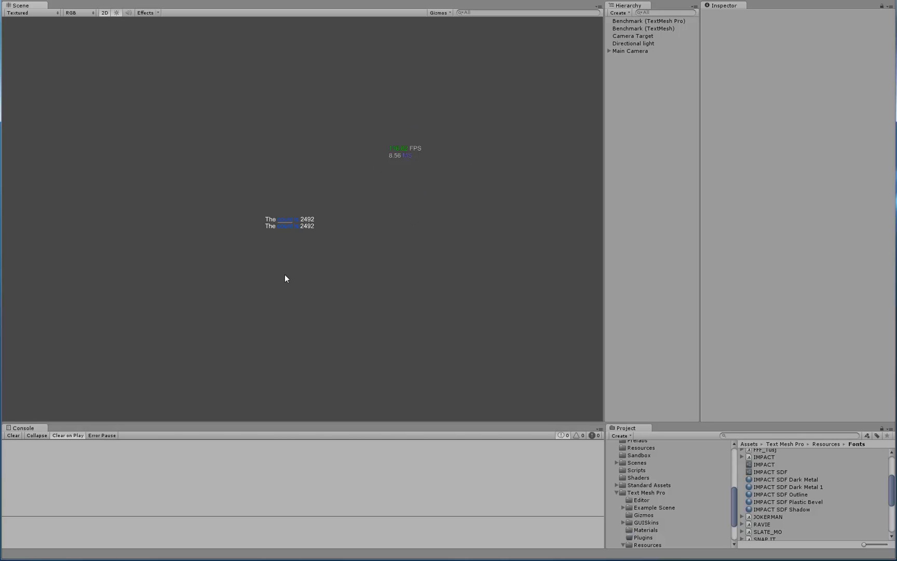
scroll(285, 275, "up", 4)
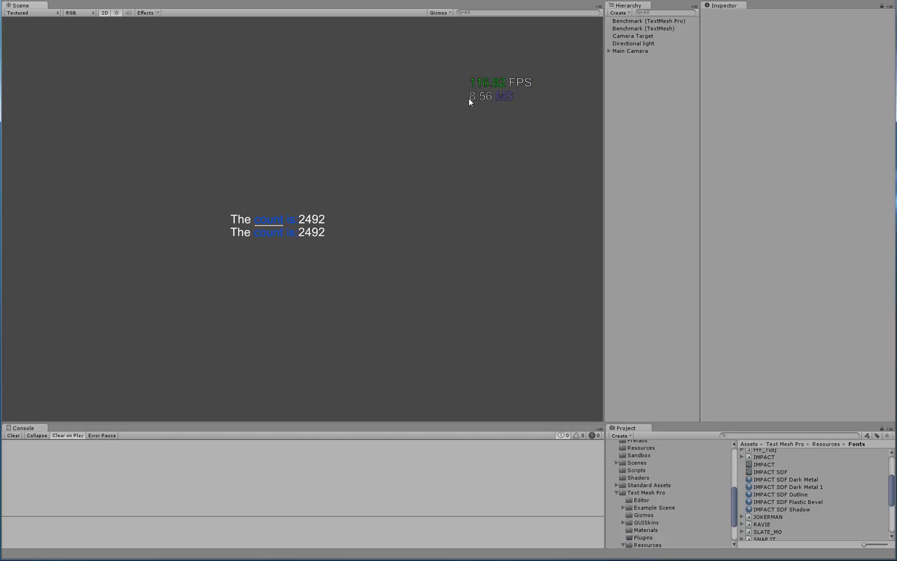
scroll(323, 289, "up", 5)
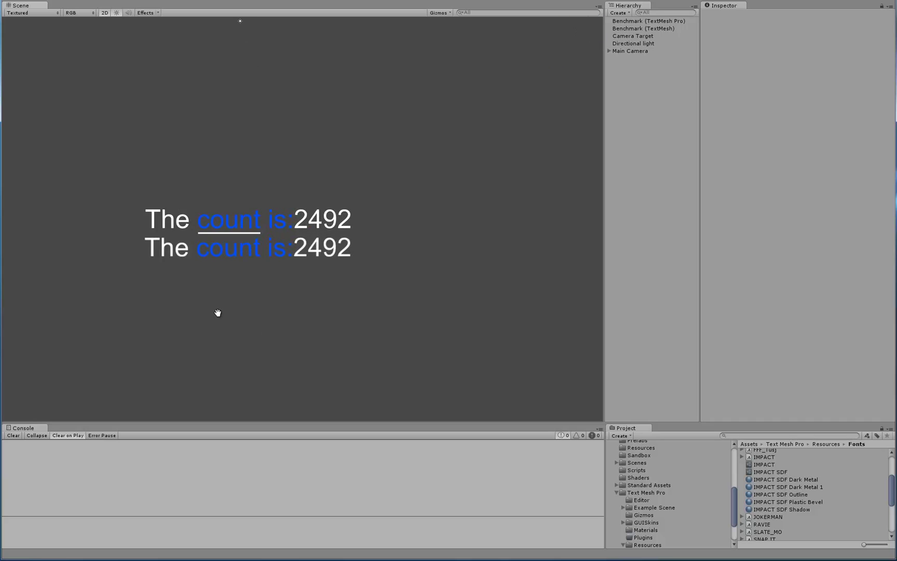
scroll(262, 284, "up", 5)
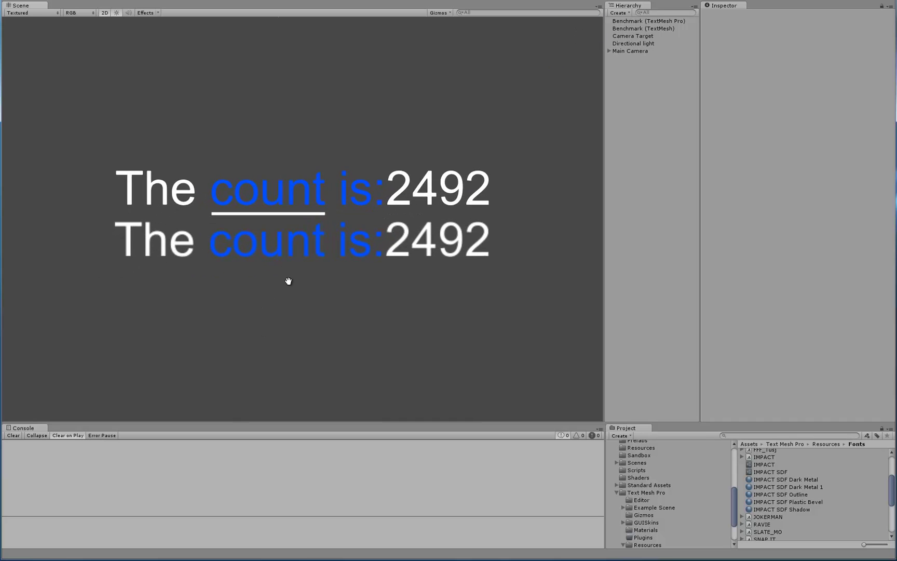
scroll(290, 287, "up", 2)
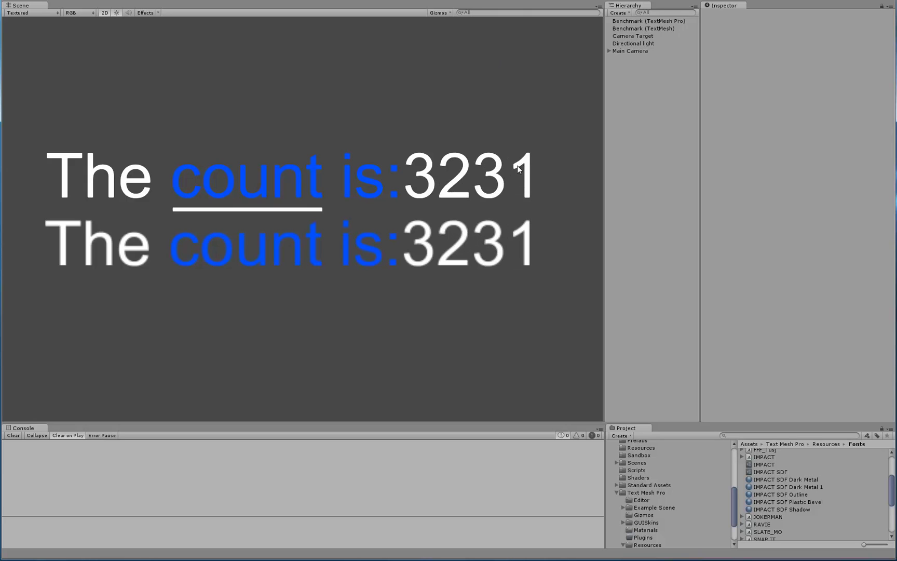
Select the top counter to show its Text Mesh Pro component using ARIAL SDF font and material
left_click(291, 187)
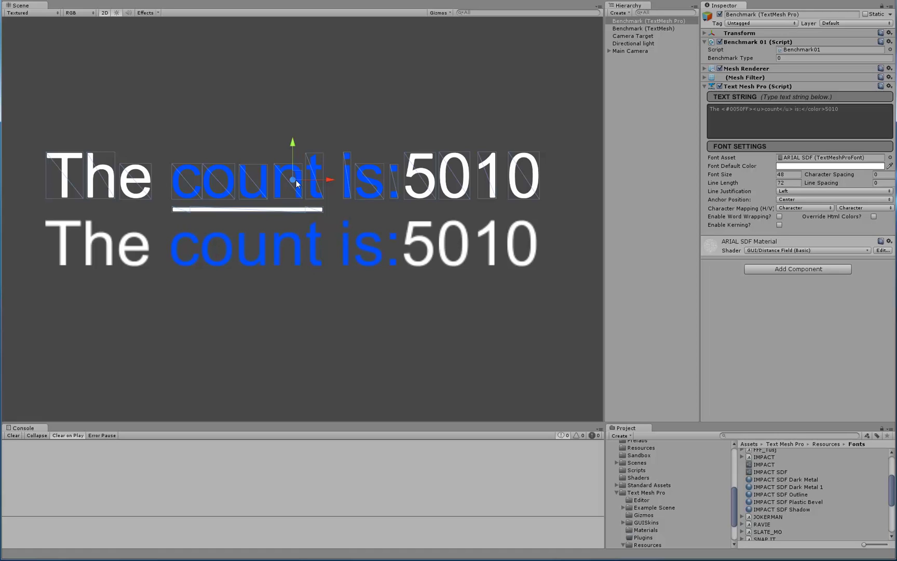
scroll(322, 199, "up", 1)
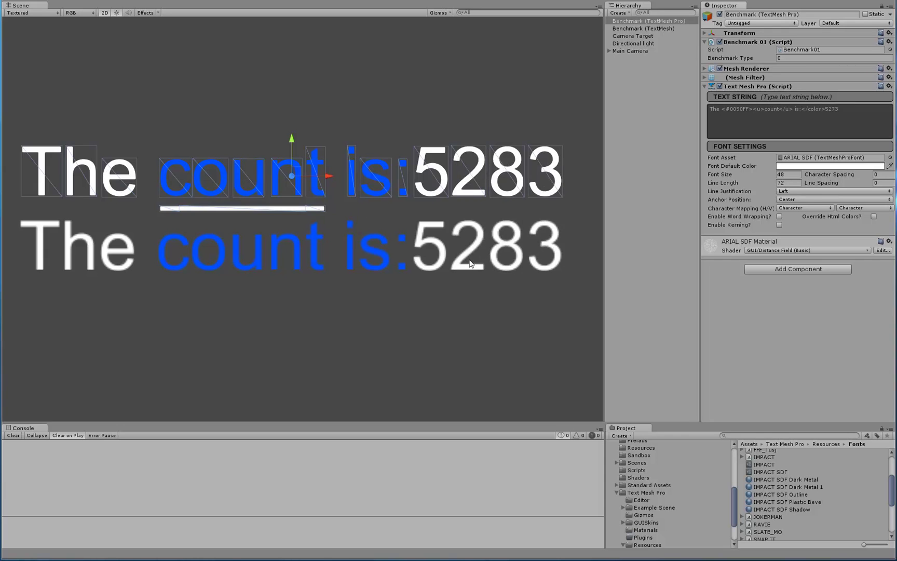
left_click(634, 273)
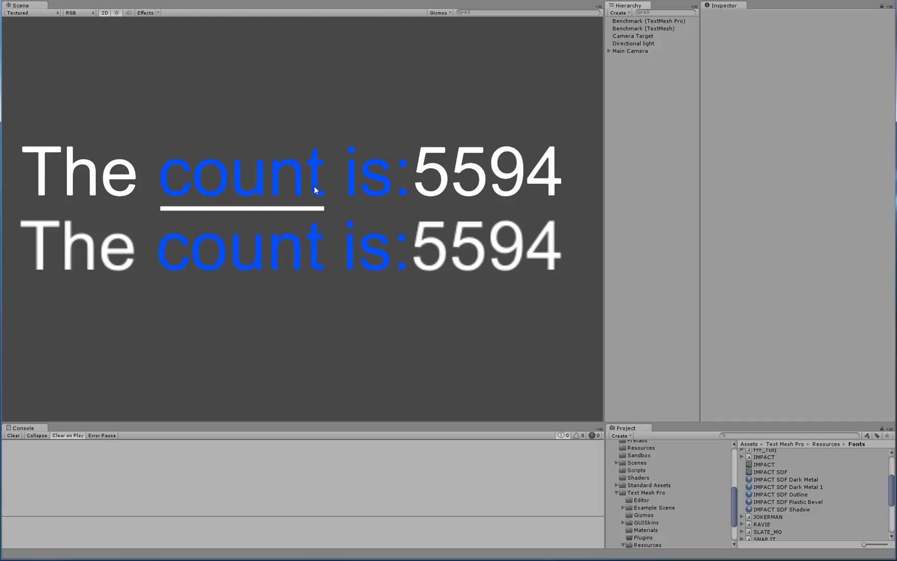
left_click(291, 176)
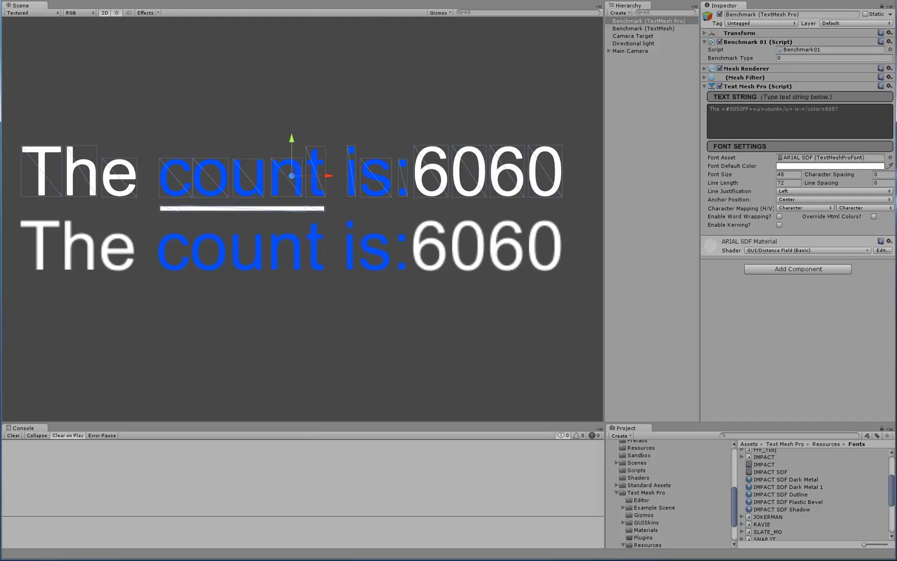
Stop Play mode and uncomment the IMPACT SDF fontAsset line in Benchmark01.cs
key("ctrl+p")
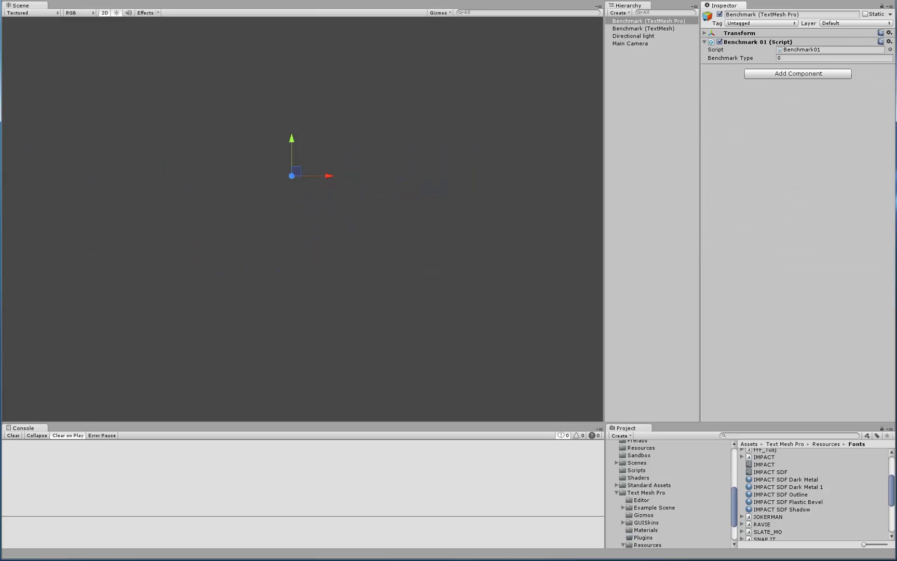
key("alt+Tab")
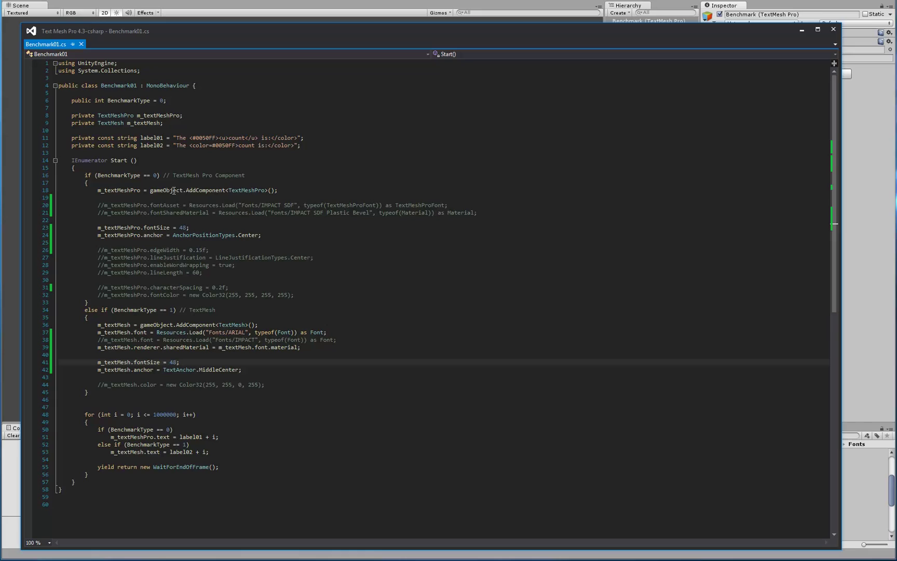
left_click(101, 205)
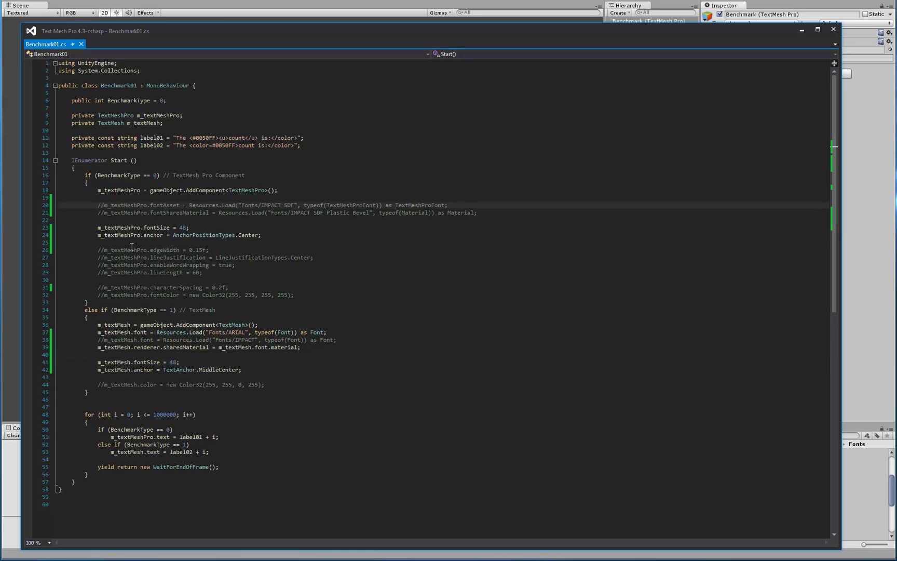
key("ctrl+k")
key("ctrl+u")
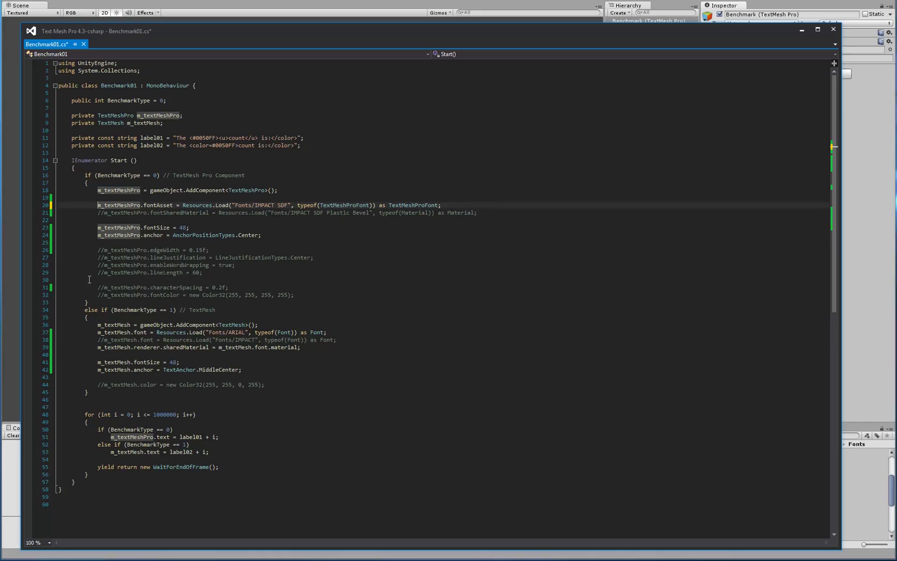
Comment out the ARIAL font line, uncomment the IMPACT font line, and save the script
left_click(98, 333)
key("ctrl+k")
key("ctrl+c")
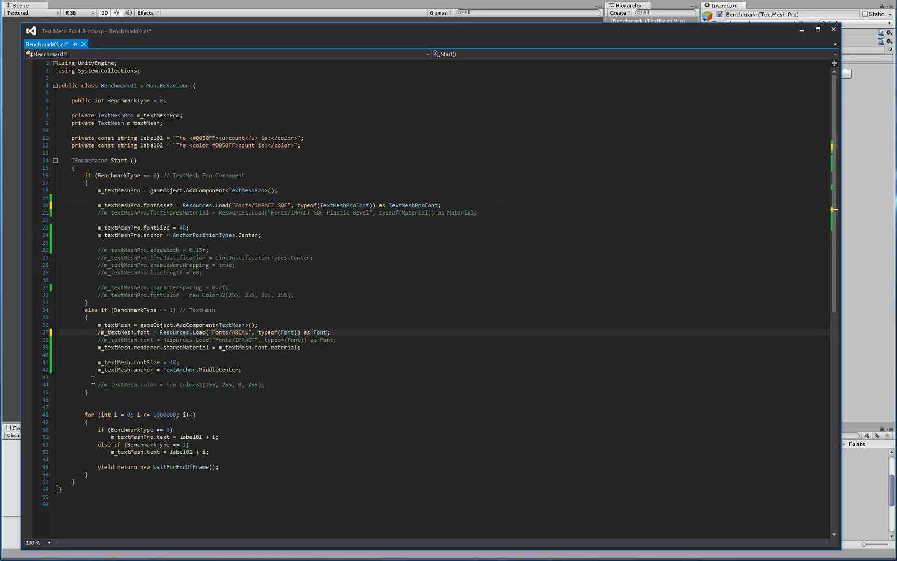
left_click(99, 339)
key("ctrl+k")
key("ctrl+u")
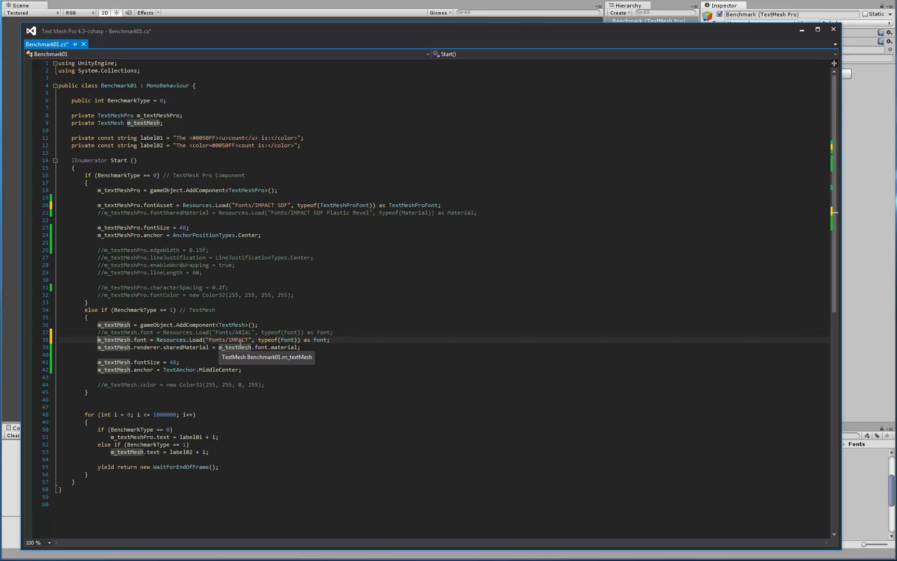
key("ctrl+s")
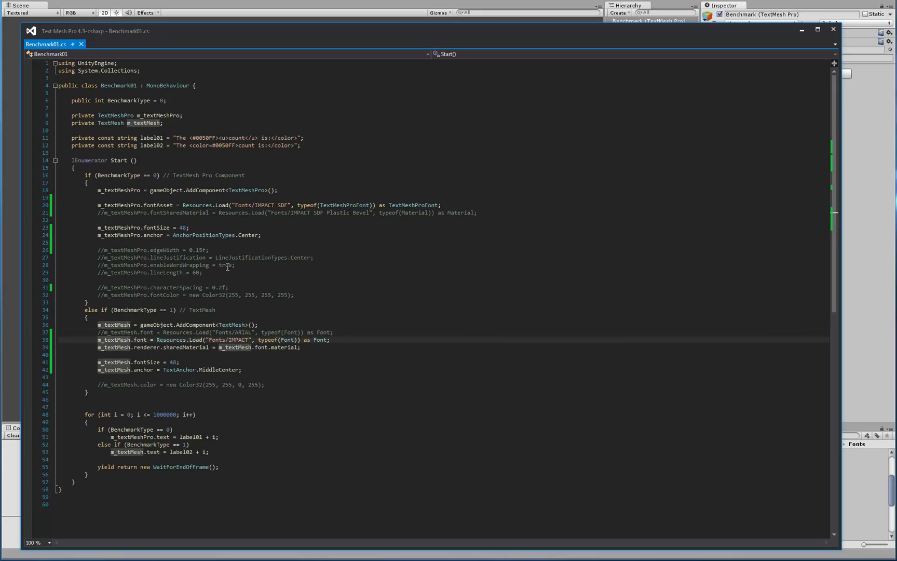
key("alt+Tab")
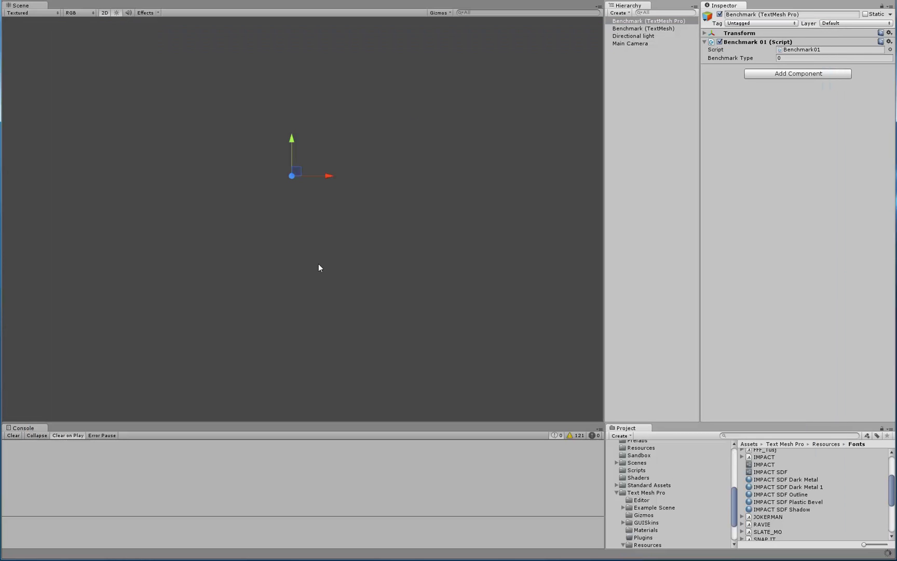
key("ctrl+p")
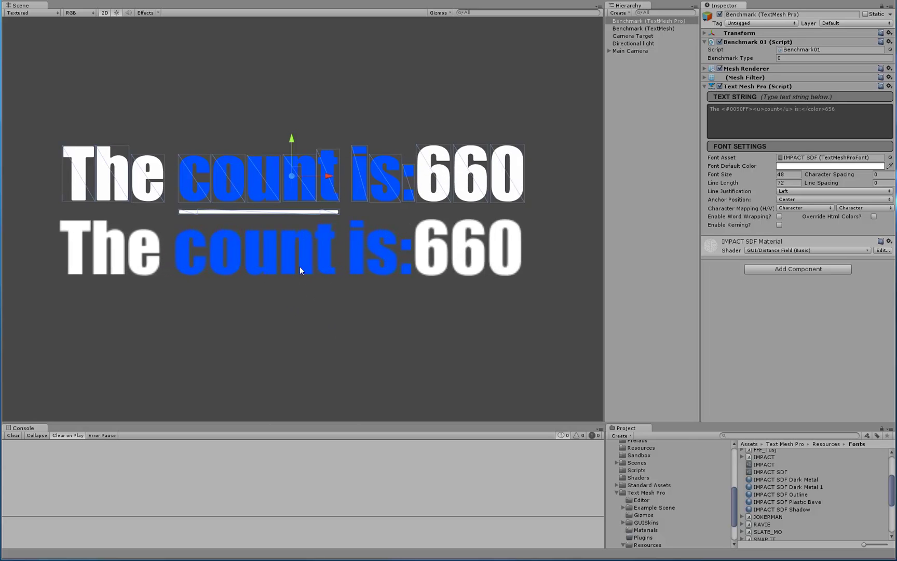
left_click(631, 286)
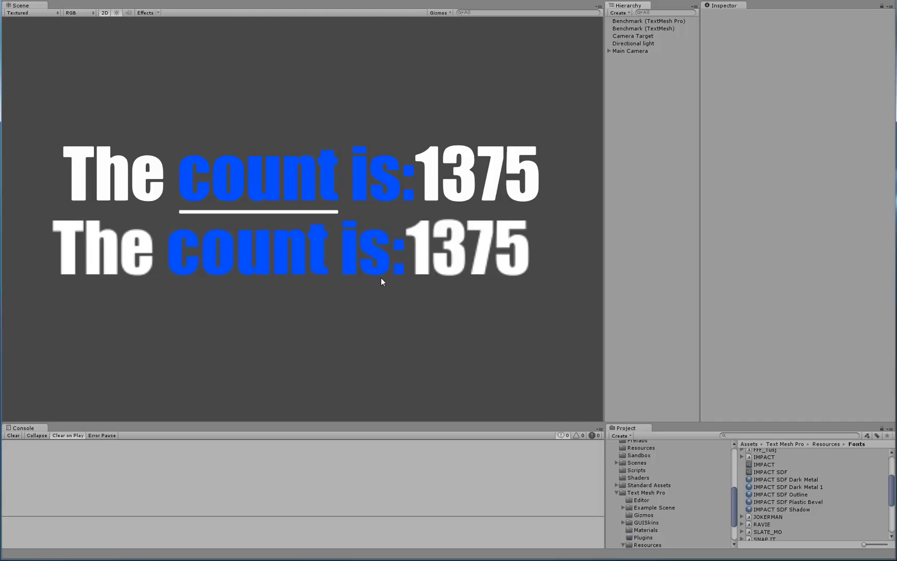
middle_click_drag(390, 208, 272, 208)
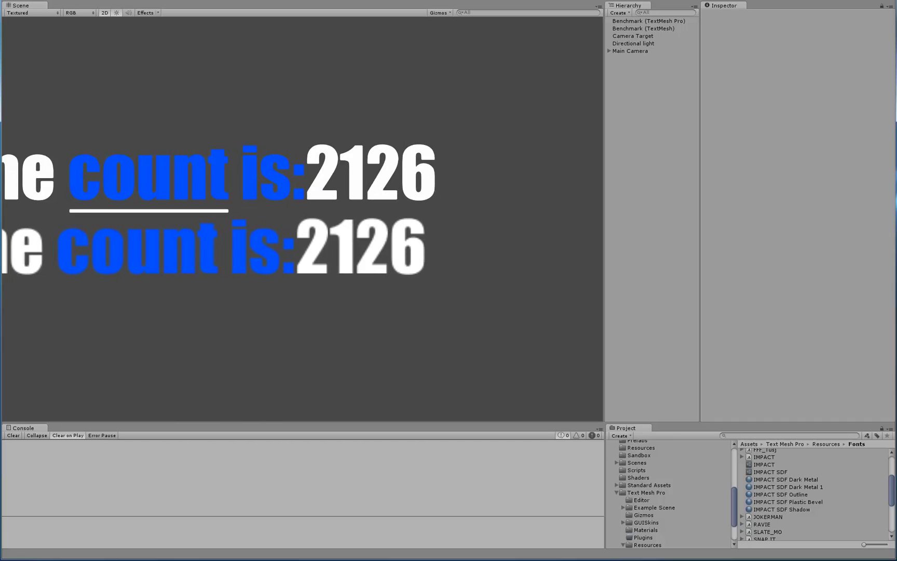
middle_click_drag(354, 332, 368, 351)
scroll(326, 293, "up", 2)
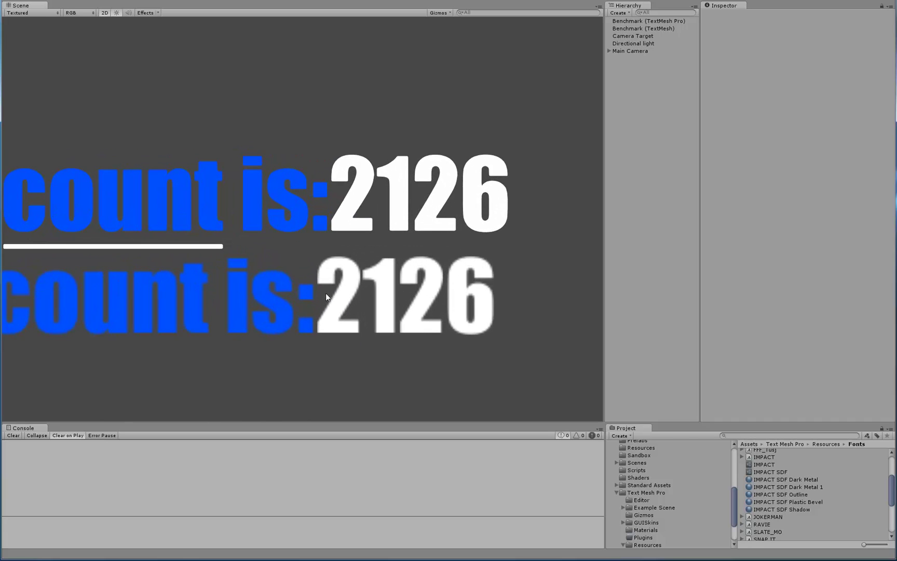
middle_click_drag(346, 279, 295, 268)
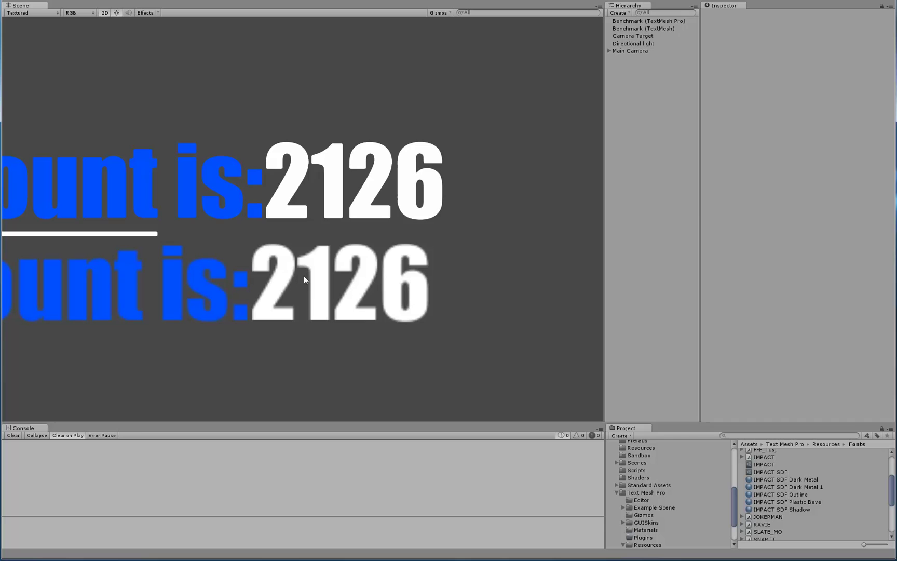
scroll(313, 264, "up", 1)
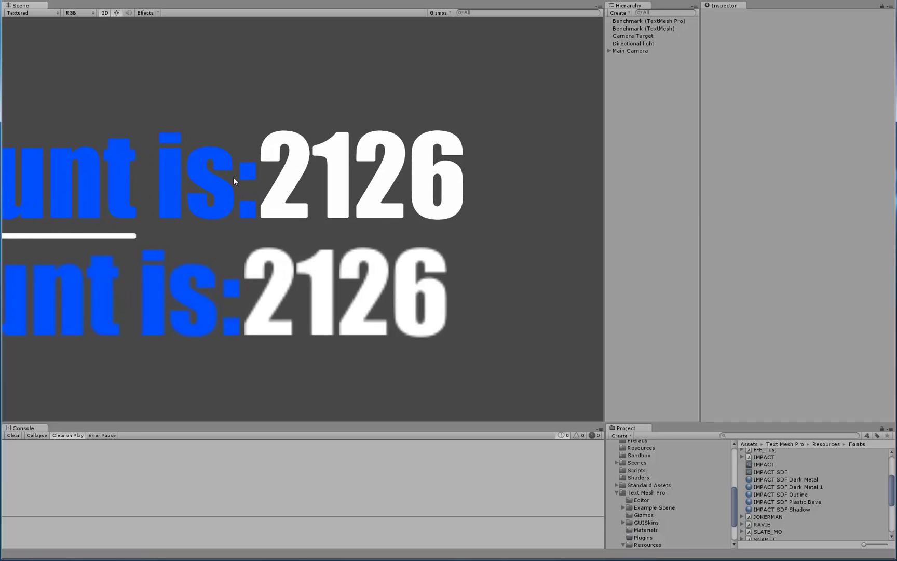
Scrub the TextMesh Pro counter's Font Size smaller, then set it back to 48
left_click(643, 21)
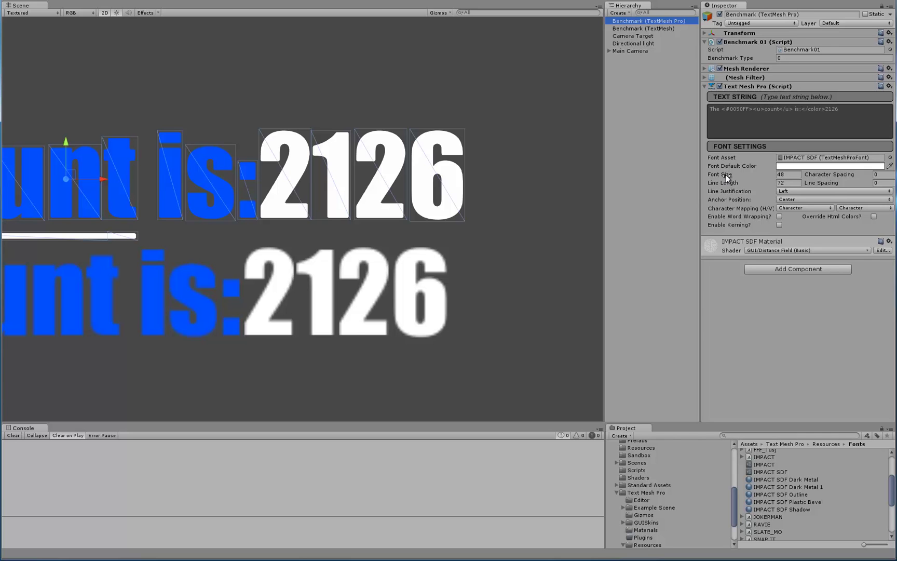
left_click_drag(726, 175, 662, 242)
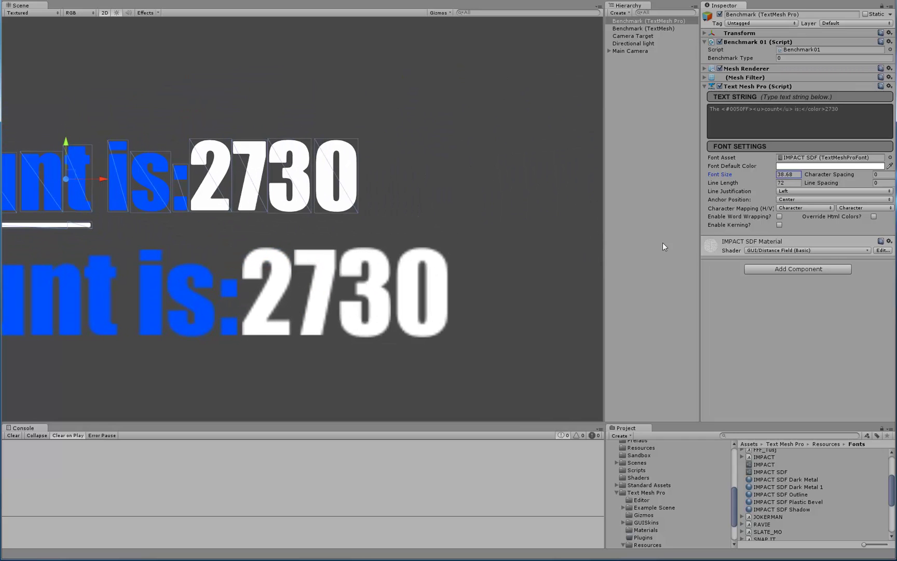
left_click(798, 175)
type("48")
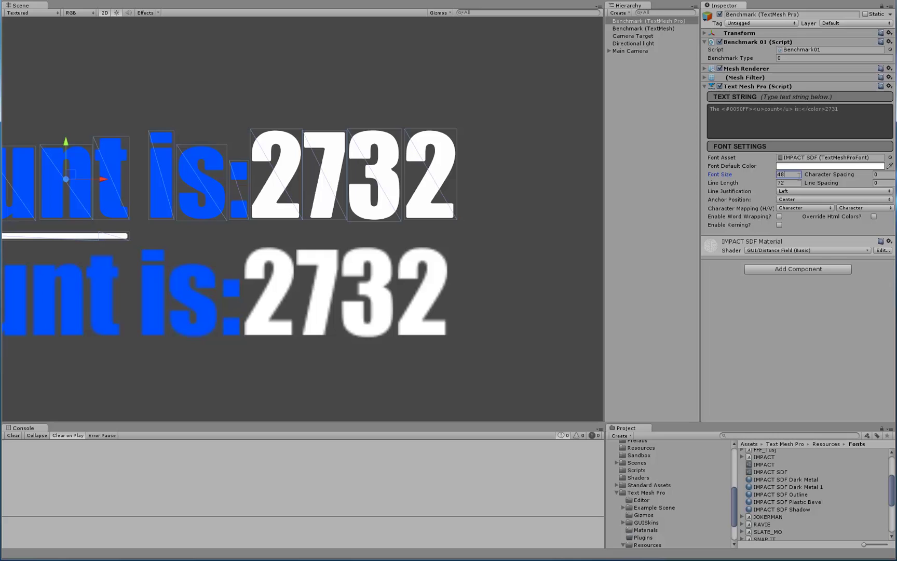
key("Return")
Expand the IMPACT SDF material, trial a black border outline, then reset Border Thickness to 0
left_click(712, 250)
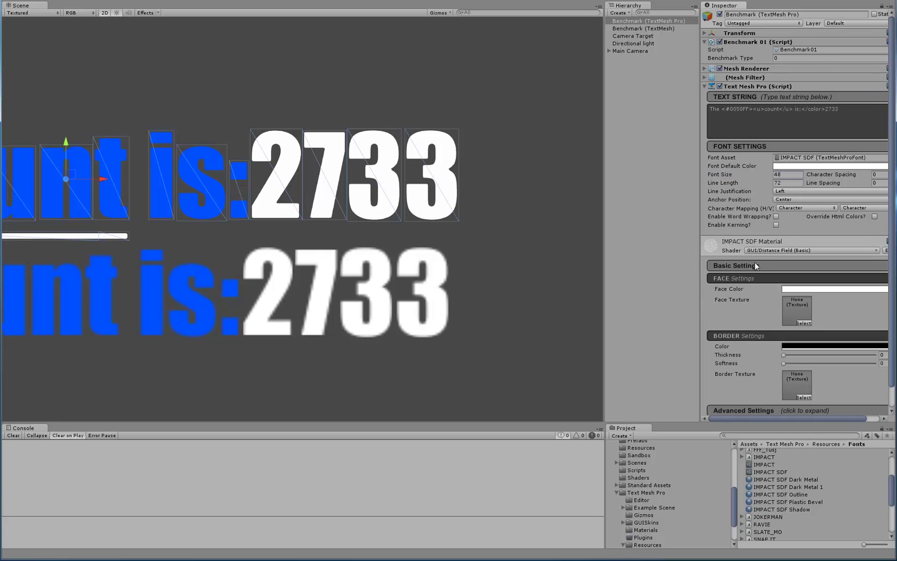
scroll(770, 285, "down", 2)
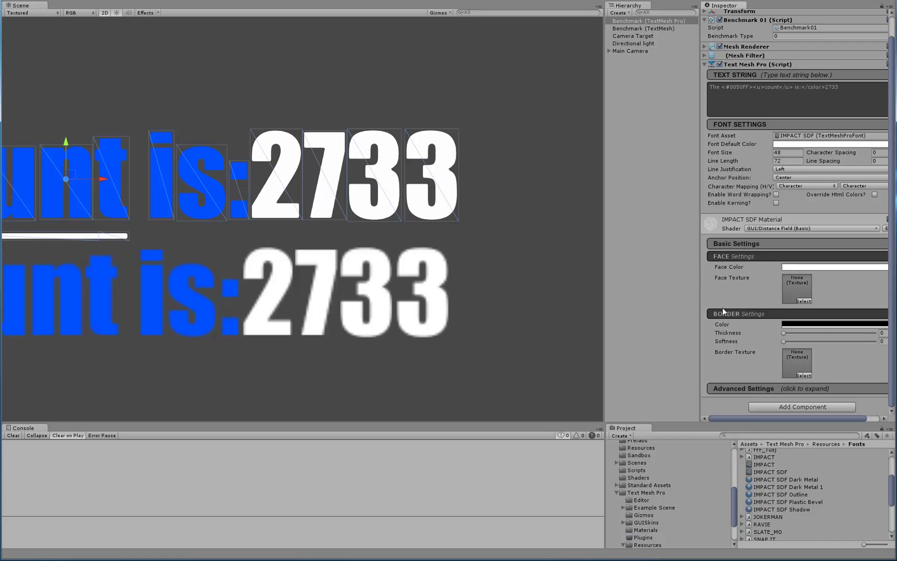
scroll(340, 223, "up", 5)
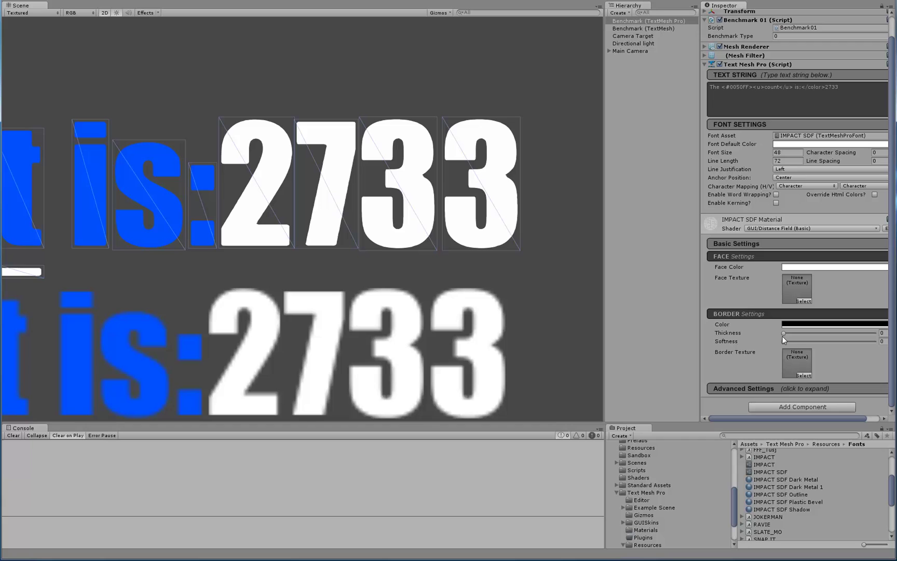
mouse_move(784, 333)
left_mouse_down()
mouse_move(798, 334)
mouse_move(788, 334)
mouse_move(797, 334)
mouse_move(794, 325)
left_mouse_up()
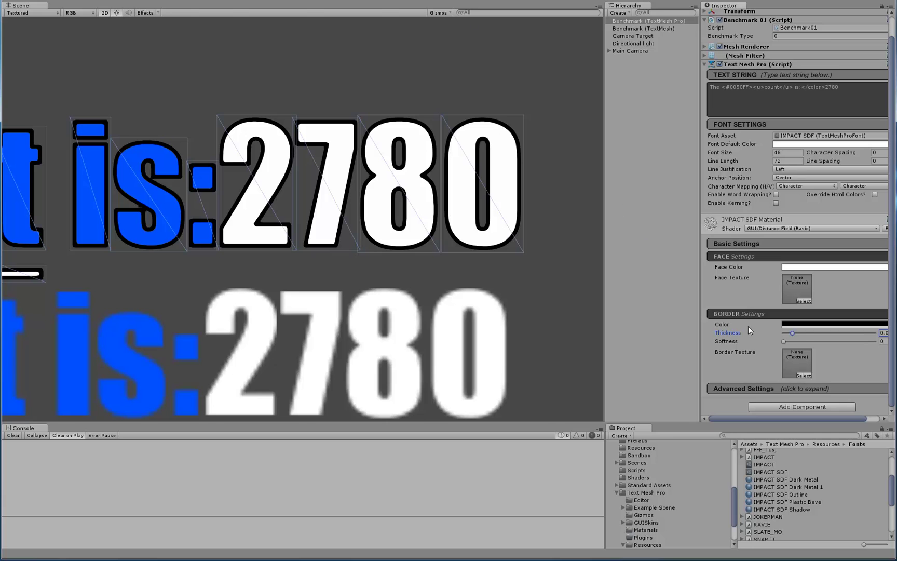
left_click_drag(798, 336, 790, 333)
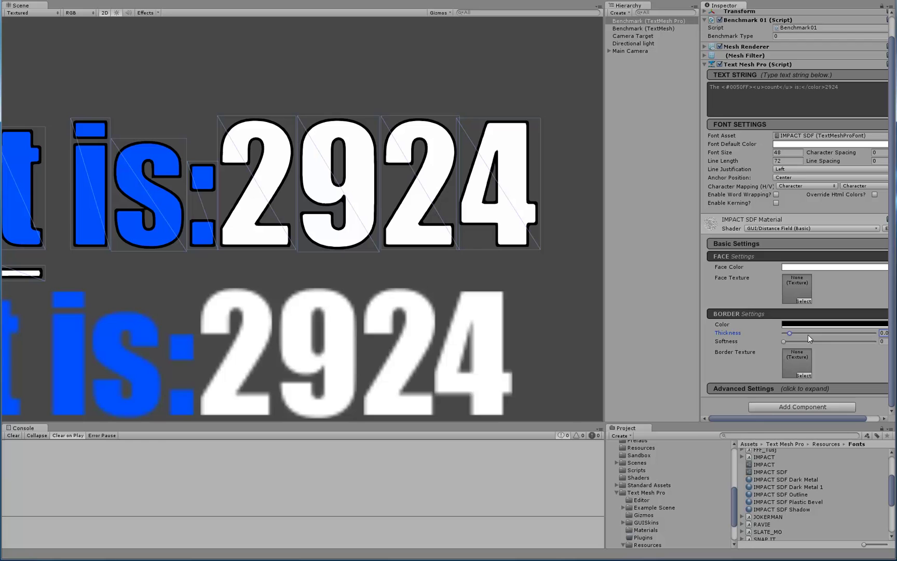
left_click_drag(790, 333, 761, 339)
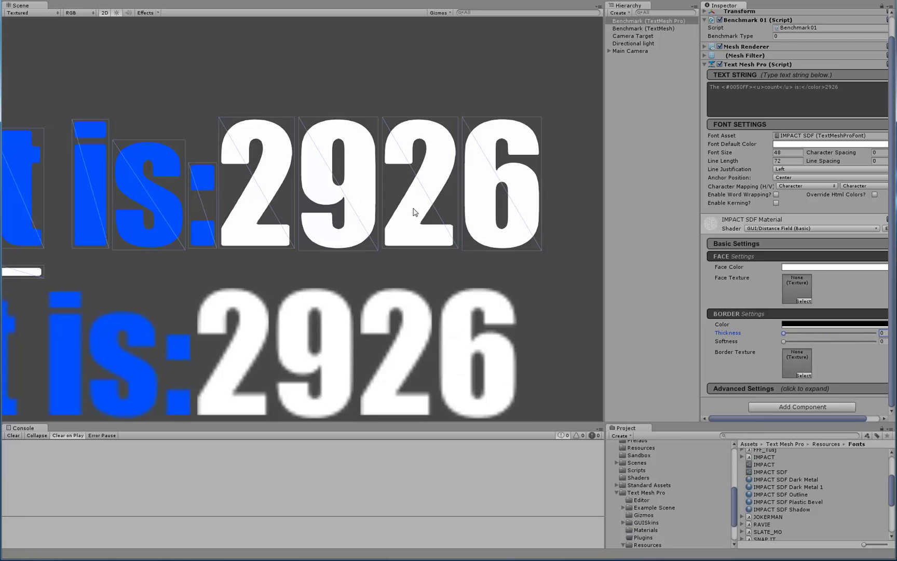
middle_click_drag(415, 210, 339, 165)
Cycle the Font Asset through ARIAL SDF, SNAP IT SDF, techniqu SDF, and back to IMPACT SDF
scroll(366, 147, "down", 2)
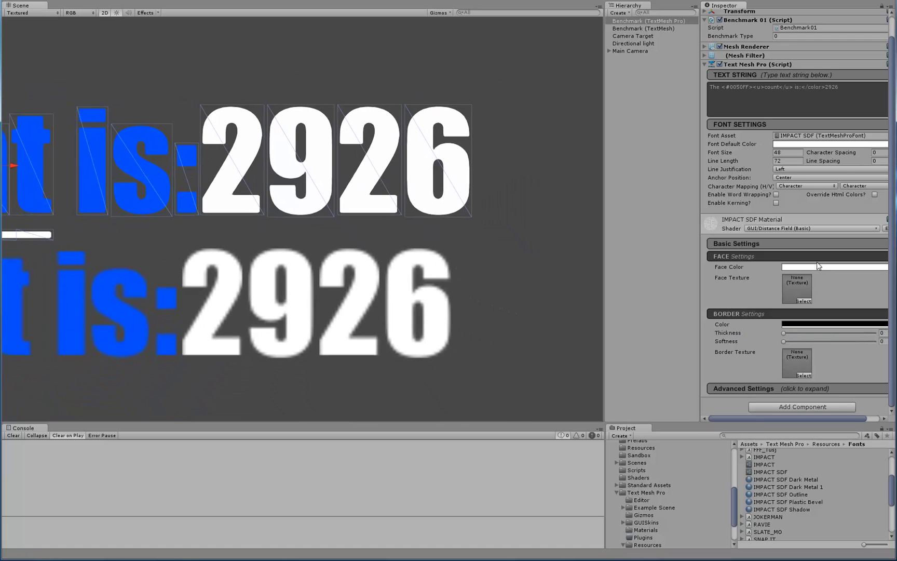
left_click_drag(796, 418, 819, 420)
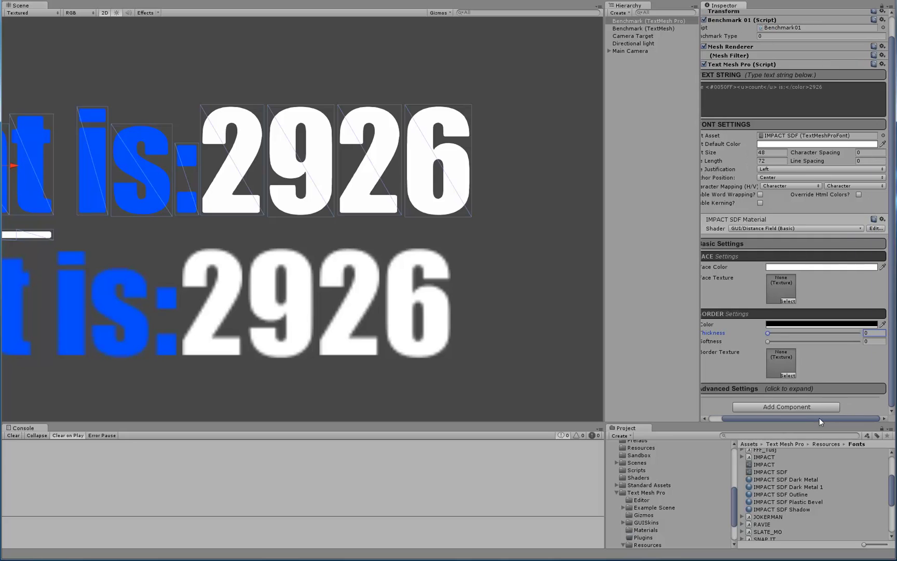
left_click(884, 135)
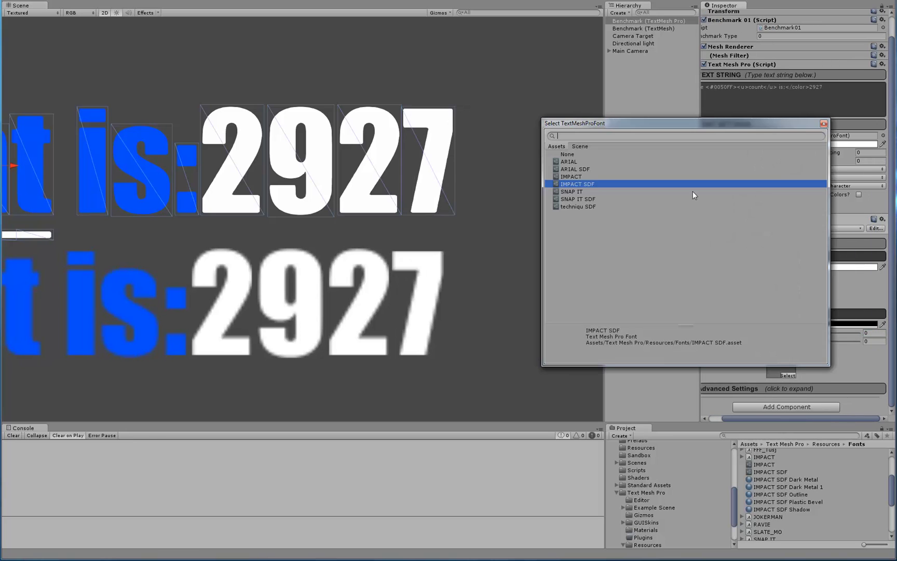
left_click(570, 169)
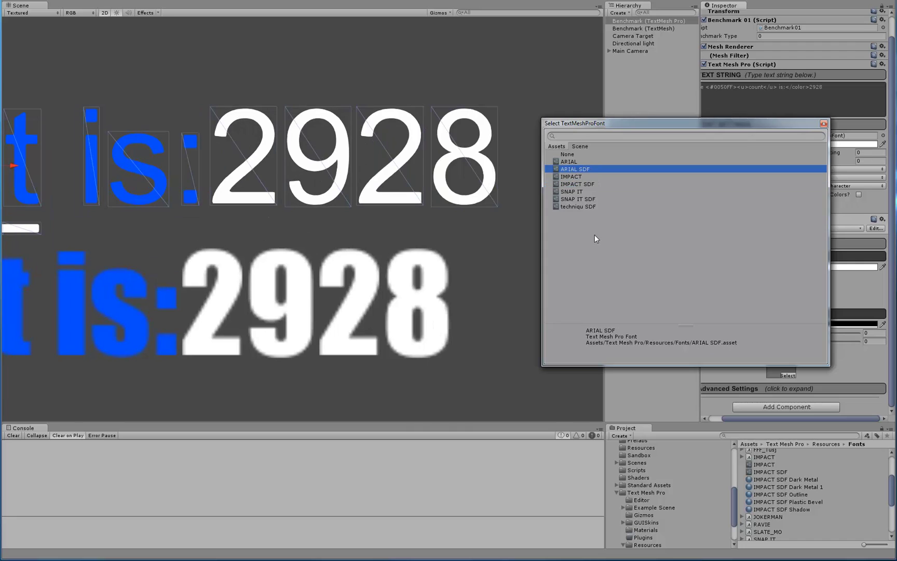
left_click(571, 199)
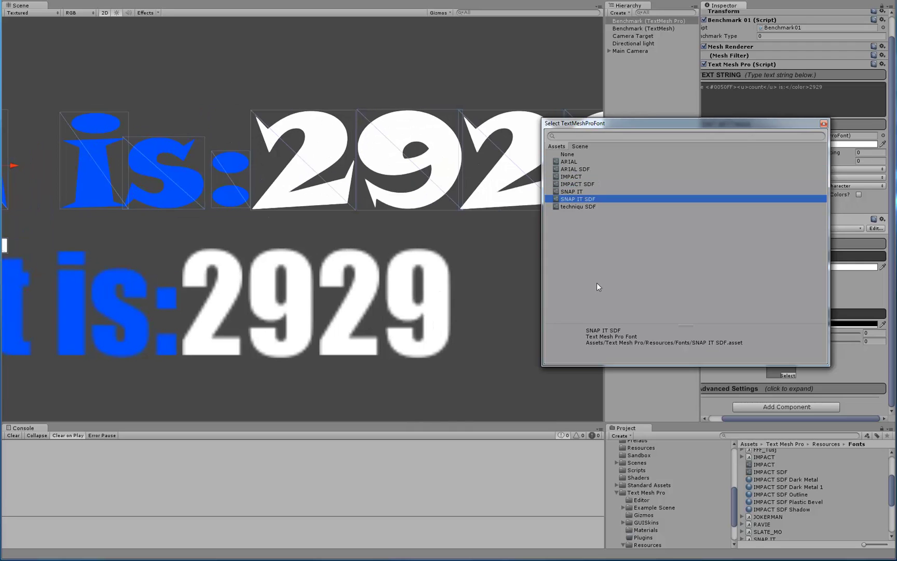
left_click(575, 207)
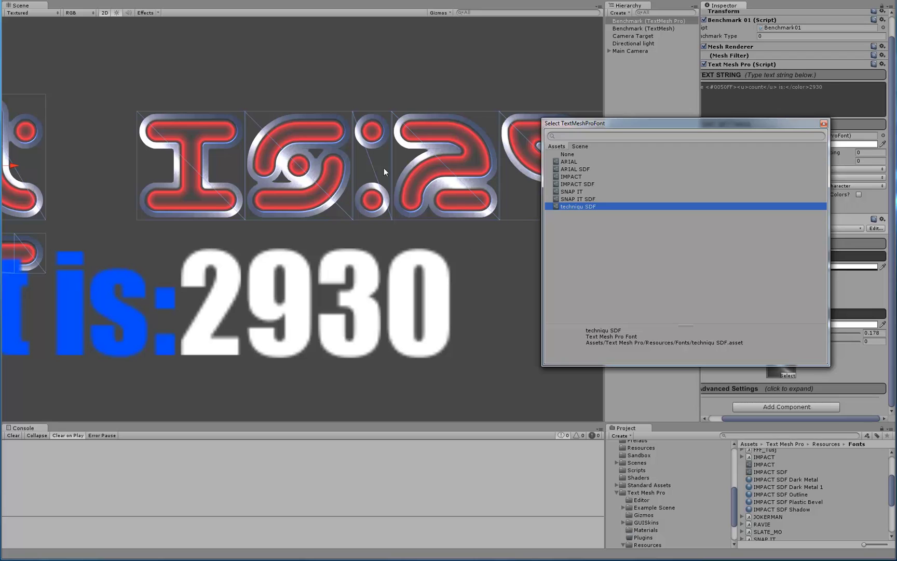
left_click(568, 169)
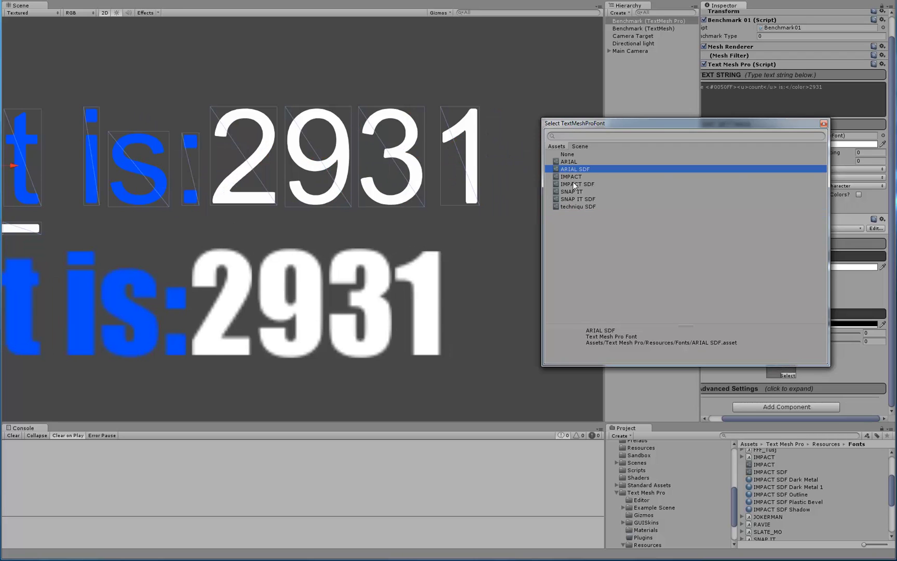
left_click(570, 185)
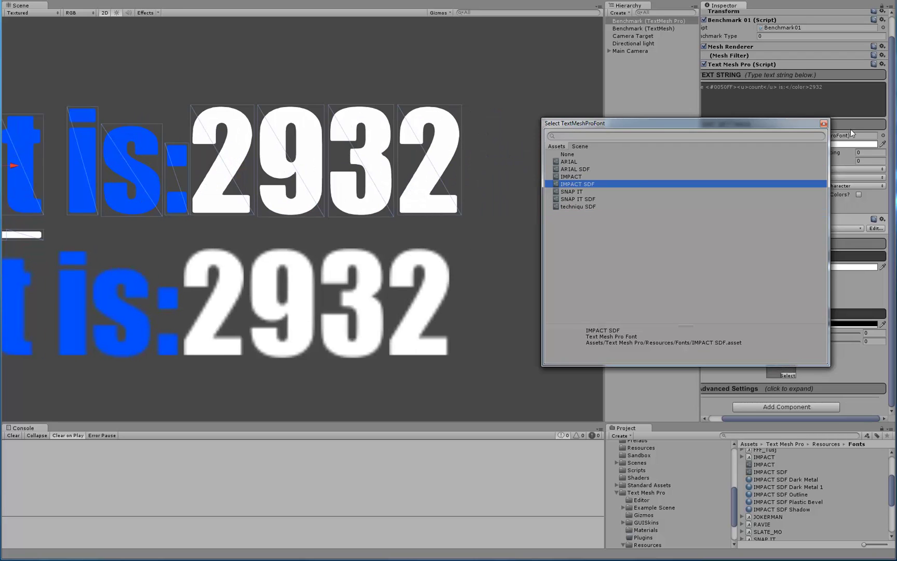
left_click(825, 124)
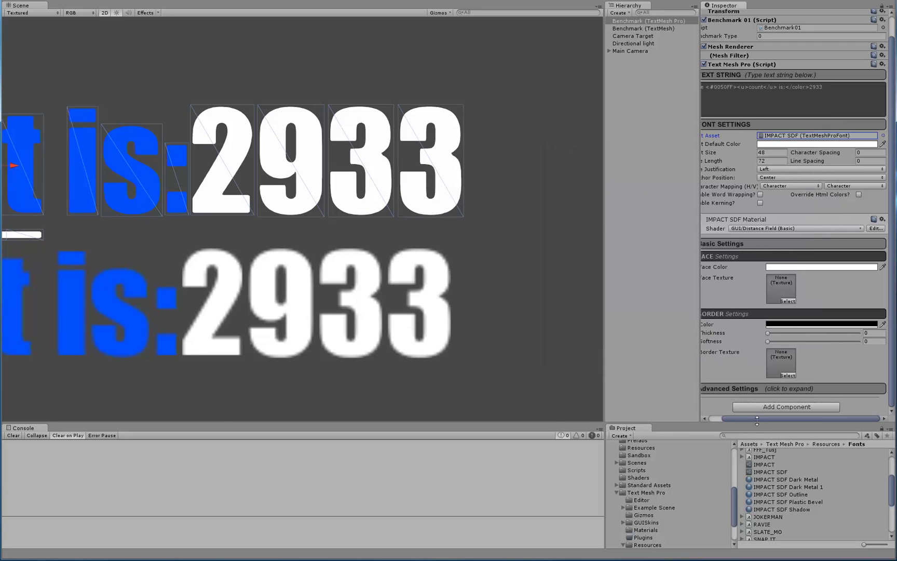
left_click_drag(755, 417, 726, 430)
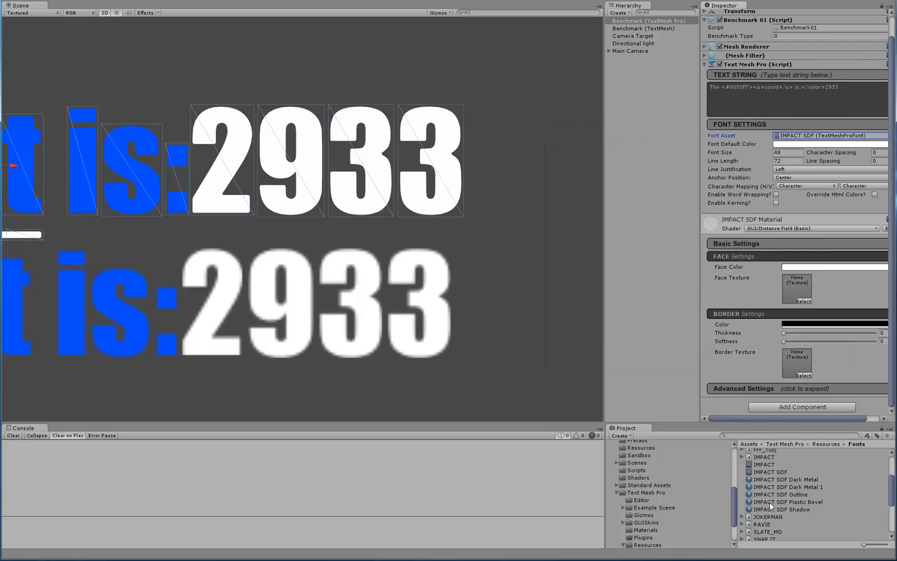
right_click(712, 225)
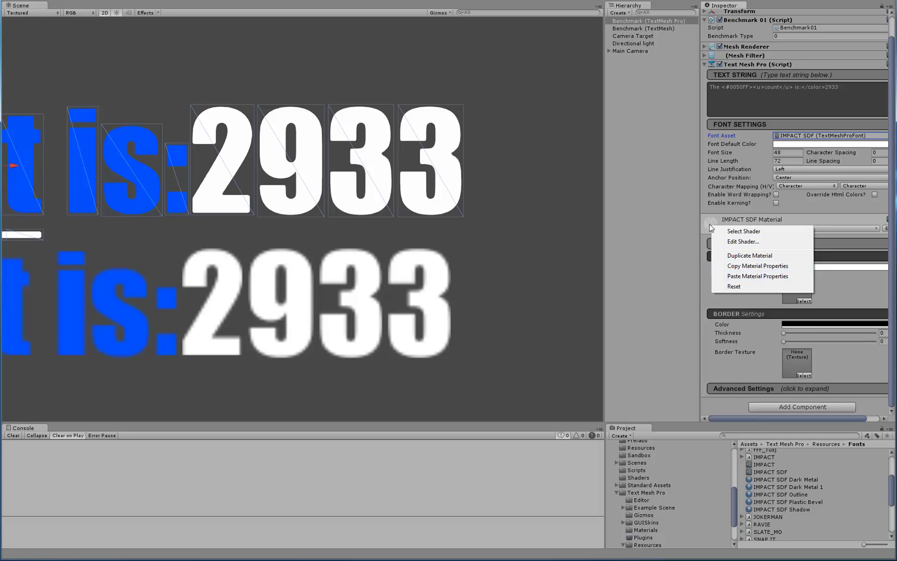
left_click(717, 240)
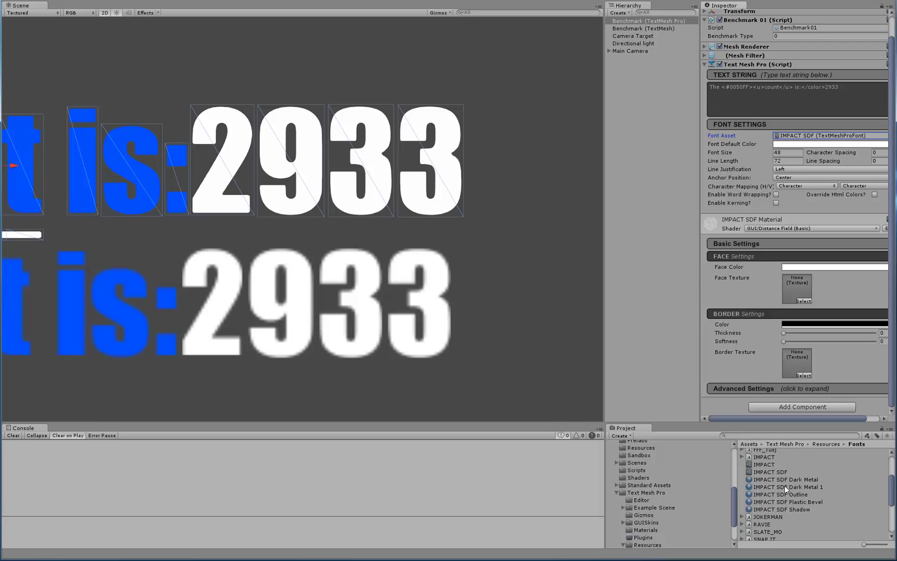
Apply the IMPACT SDF Outline material to the counter text
left_click(760, 494)
left_click_drag(539, 292, 445, 168)
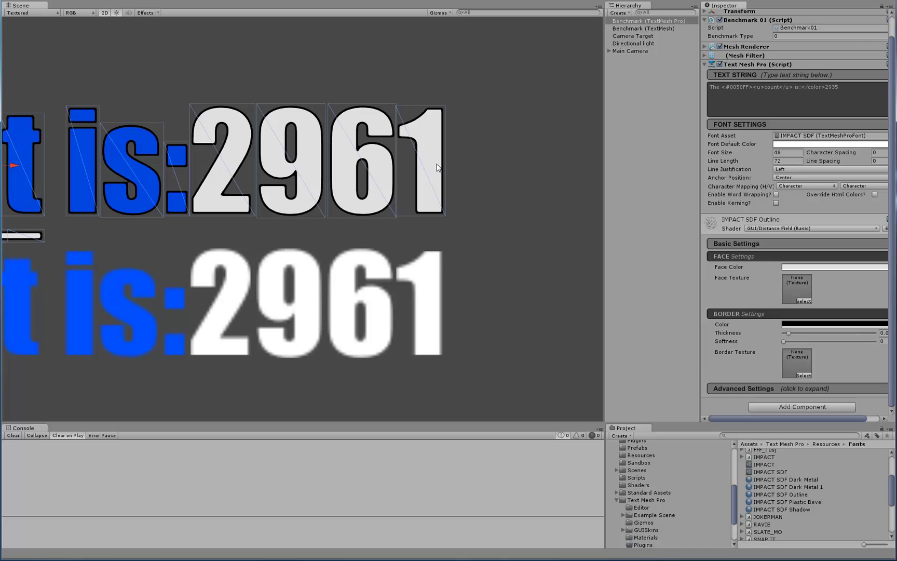
scroll(335, 185, "up", 2)
scroll(335, 185, "up", 3)
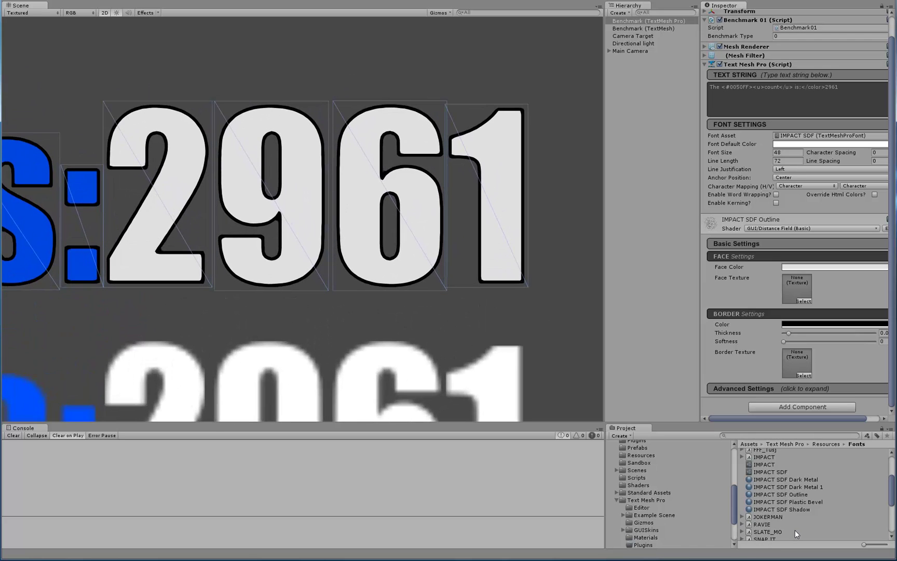
Try the IMPACT SDF Shadow material, then reapply the IMPACT SDF font for plain white text
left_click_drag(768, 509, 435, 223)
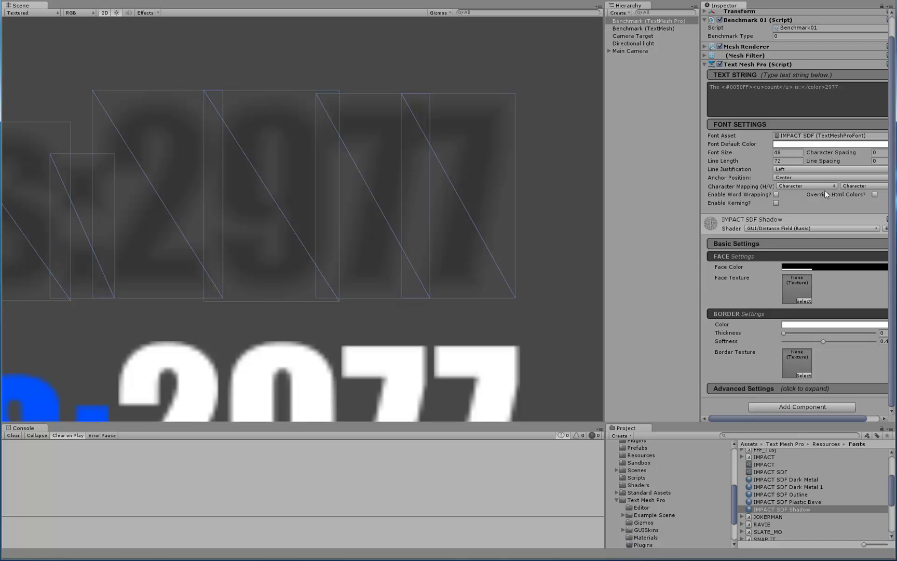
left_click_drag(757, 418, 783, 418)
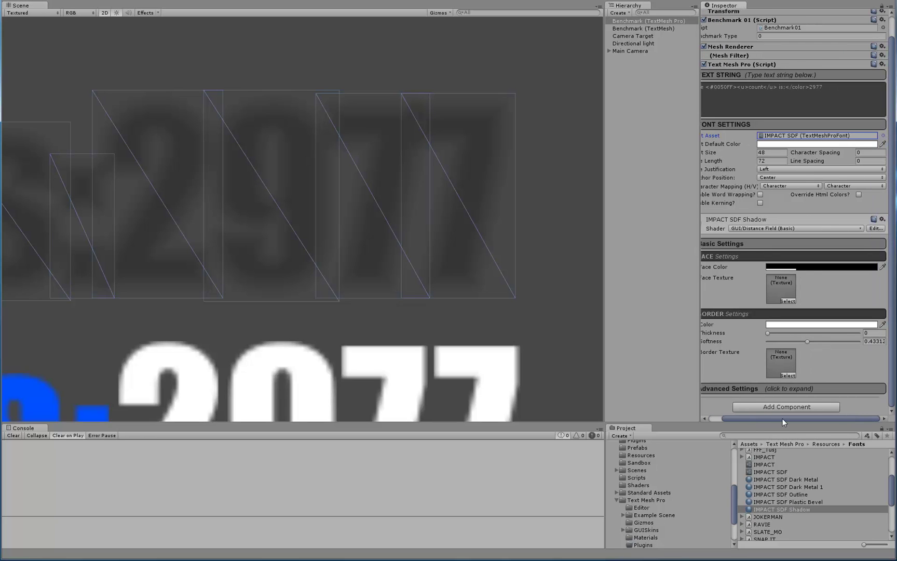
left_click(884, 135)
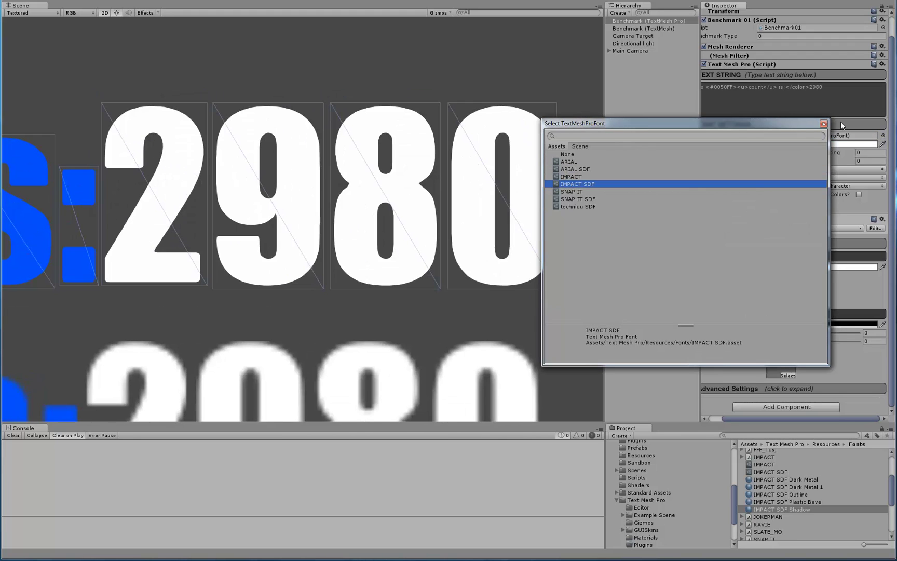
left_click(824, 124)
Apply IMPACT SDF, then duplicate the Benchmark (TextMesh Pro) object and select the copy
left_click(654, 85)
scroll(237, 212, "down", 5)
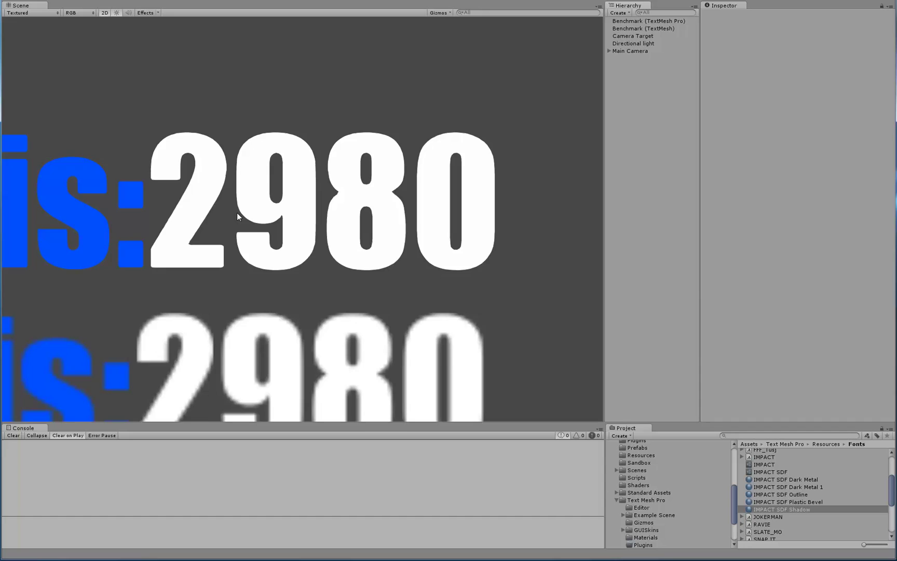
middle_click_drag(223, 231, 270, 197)
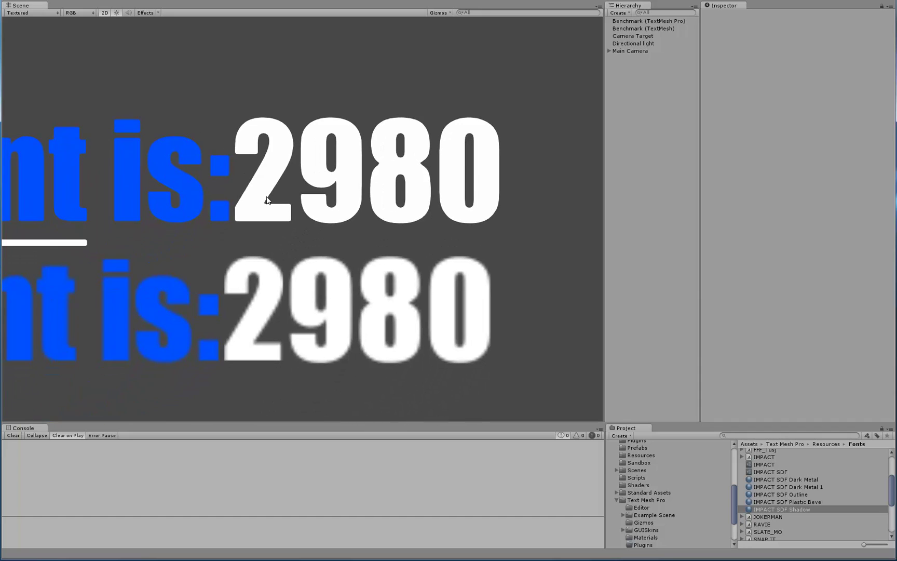
left_click(653, 22)
key("ctrl+d")
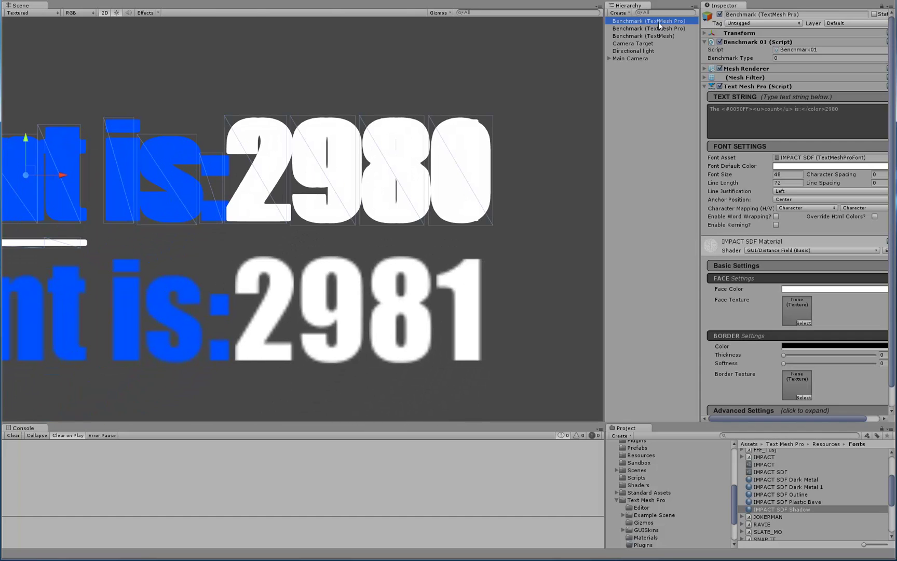
left_click(653, 28)
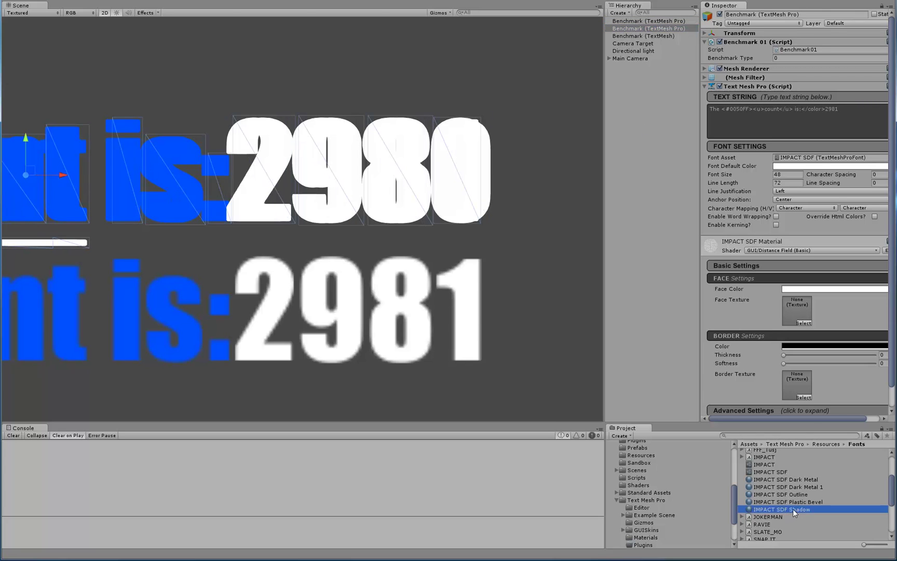
Give the copy's Mesh Renderer Element 0 the IMPACT SDF Shadow material and nudge it along X
scroll(745, 54, "down", 1)
left_click(745, 54)
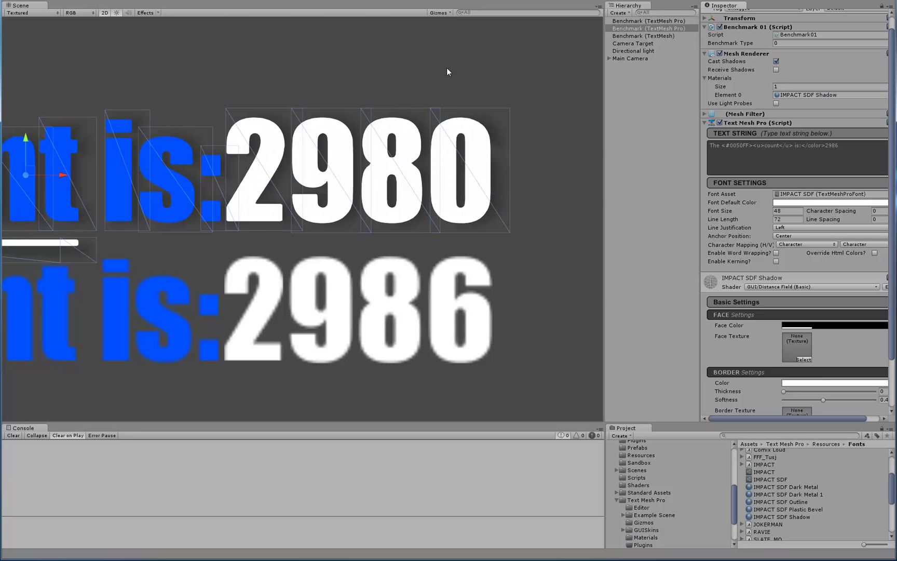
middle_click_drag(243, 210, 368, 208)
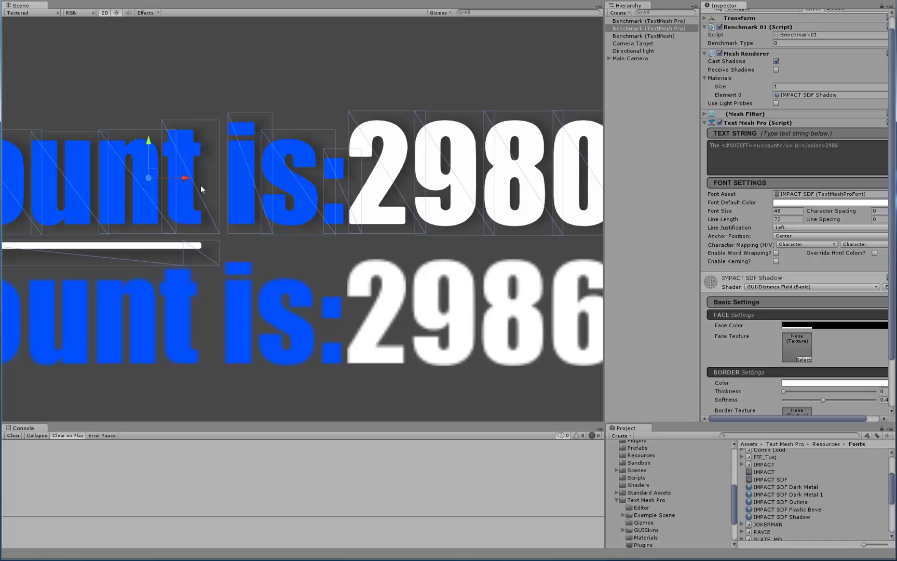
left_click_drag(186, 182, 190, 179)
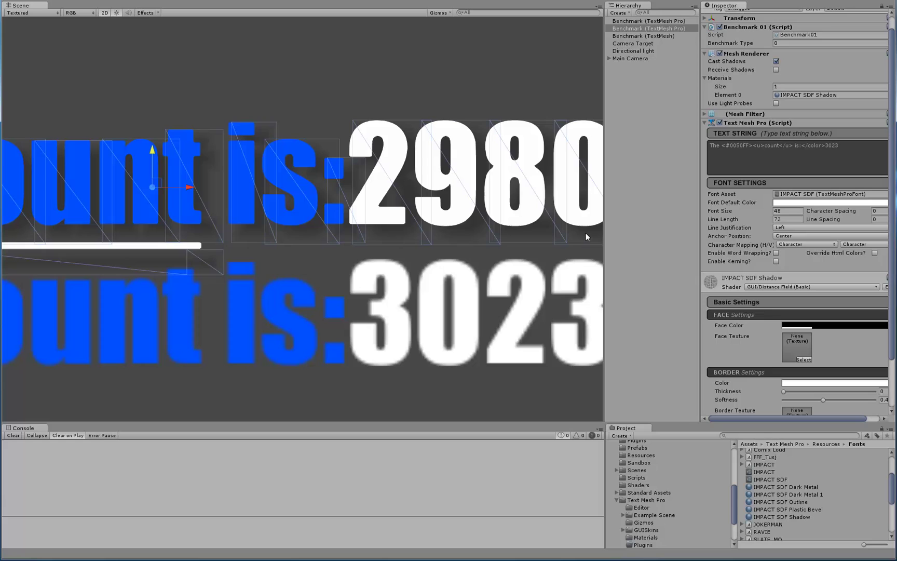
left_click(597, 243)
middle_click_drag(598, 241, 304, 196)
scroll(304, 196, "up", 3)
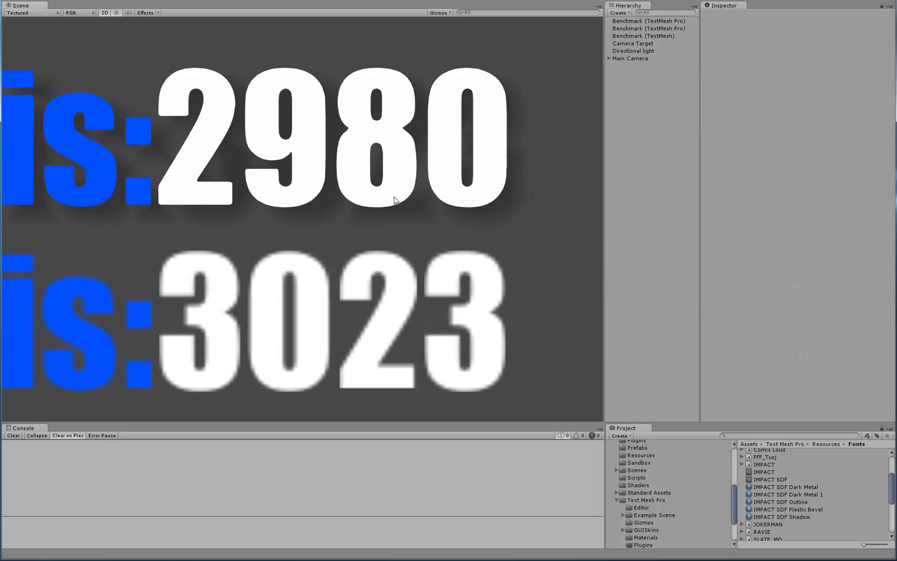
Apply the IMPACT SDF Plastic Bevel material to the original 2980 counter text
middle_click_drag(413, 158, 381, 208)
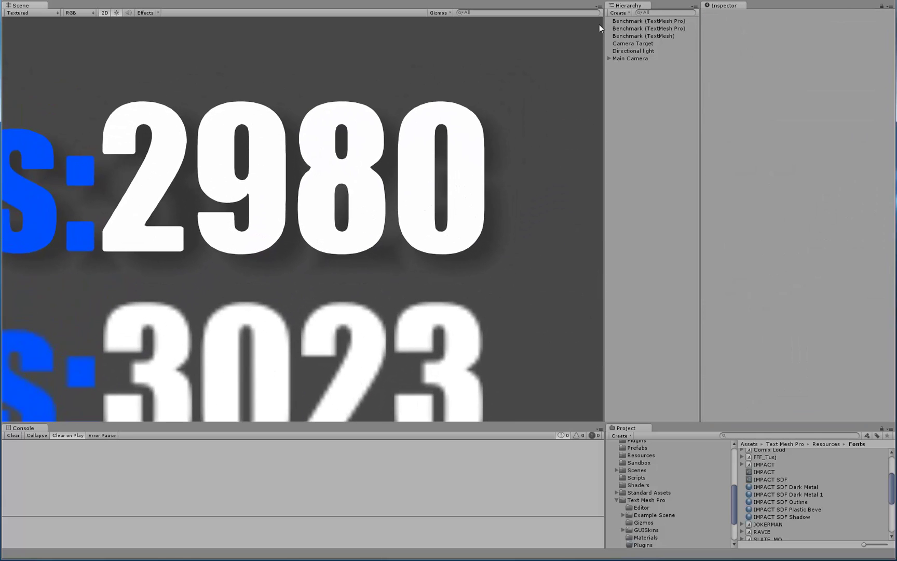
left_click(425, 144)
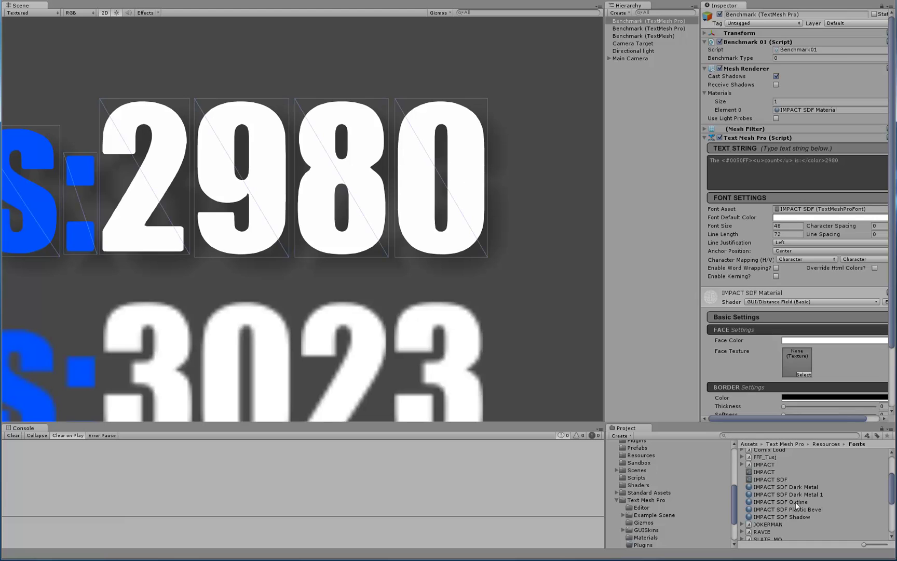
left_click_drag(784, 510, 418, 162)
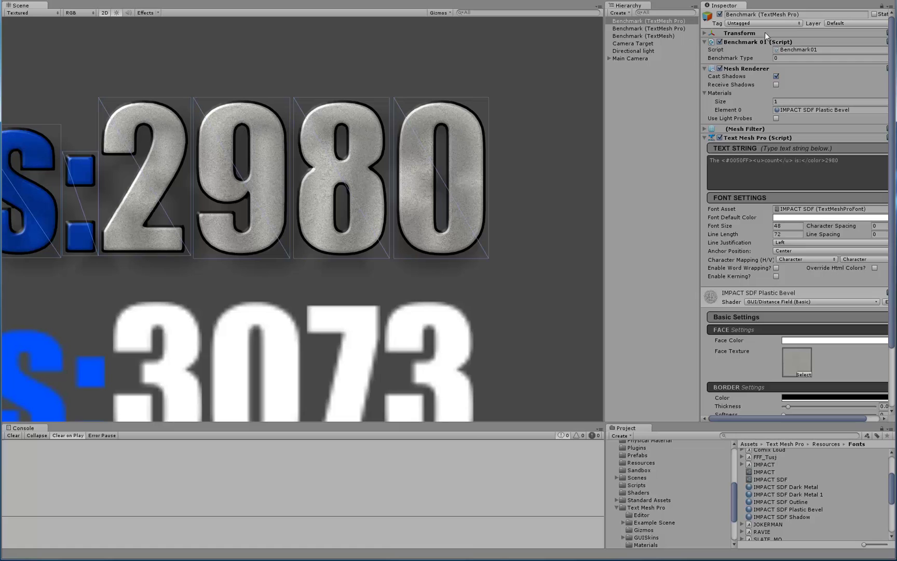
Set the shadow copy's Transform Position Z to -1
left_click(637, 29)
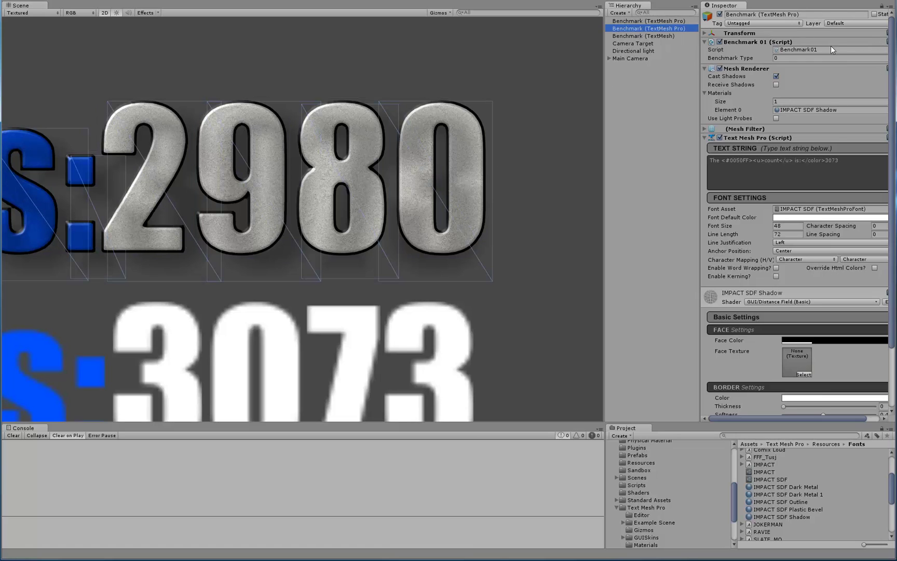
left_click(705, 33)
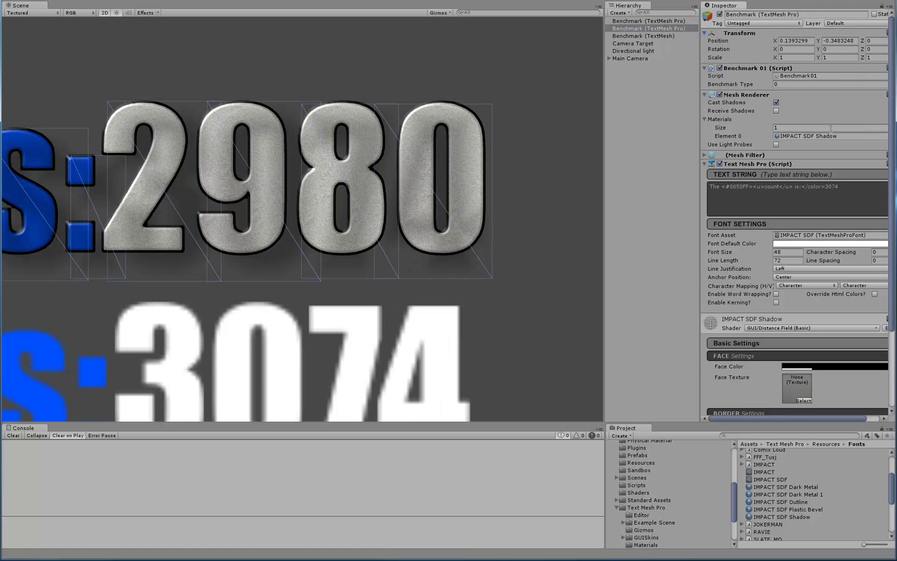
left_click(876, 40)
type("-1")
left_click(634, 243)
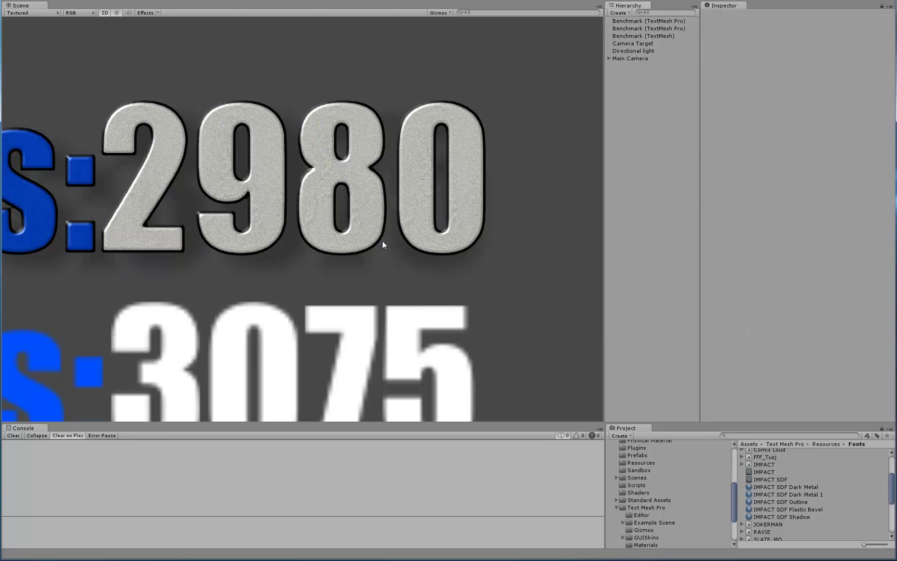
Pan and zoom around the bevelled, shadowed 2980 digits to inspect both count lines up close
scroll(343, 204, "down", 5)
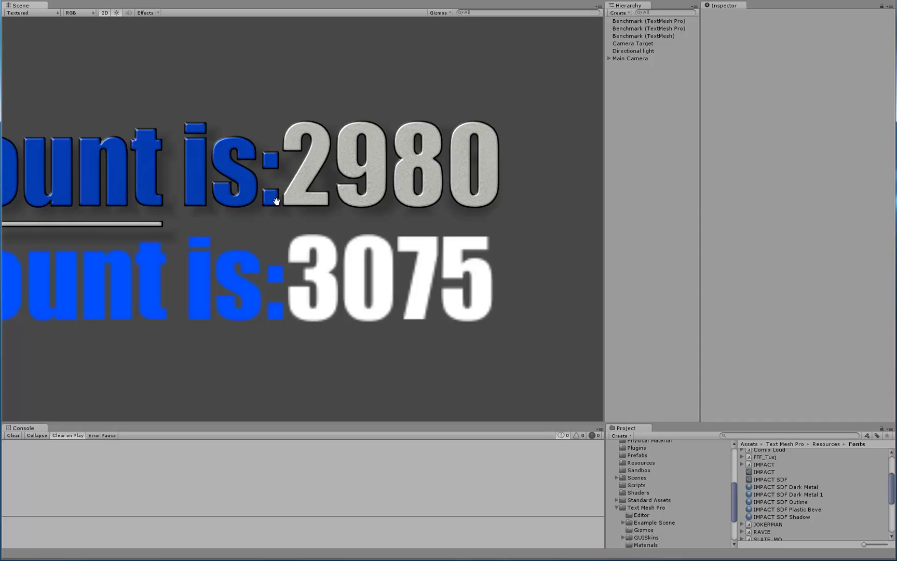
middle_click_drag(270, 196, 234, 200)
scroll(281, 224, "down", 1)
scroll(281, 222, "up", 2)
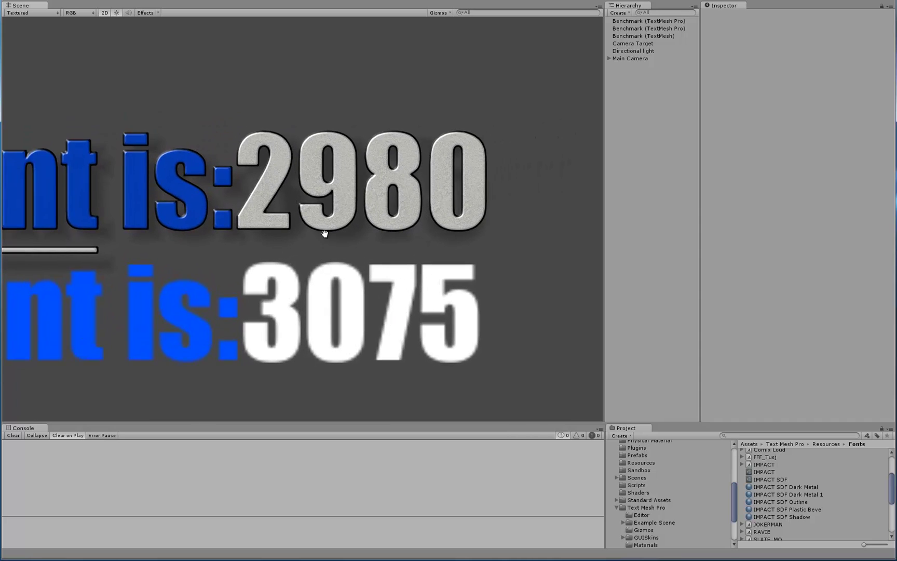
scroll(327, 212, "up", 3)
middle_click_drag(376, 193, 358, 197)
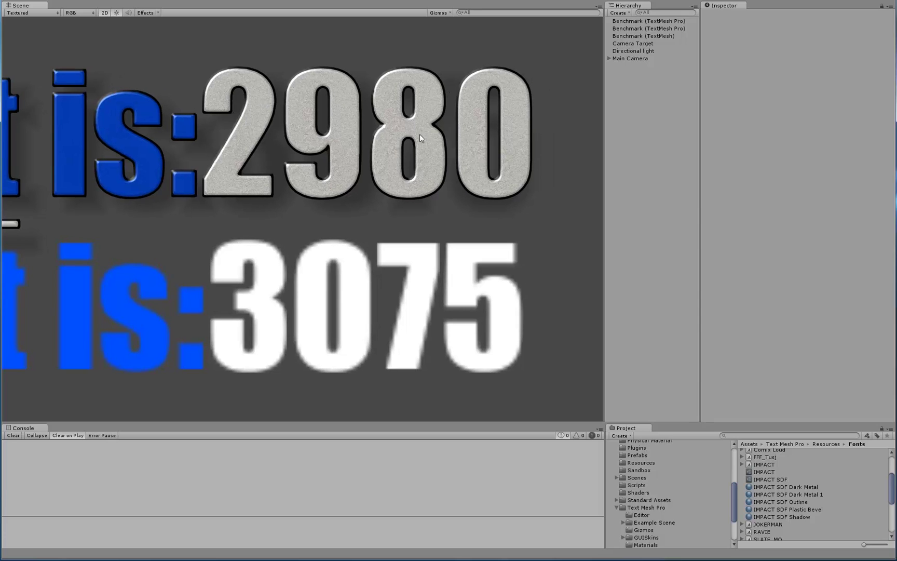
middle_click_drag(402, 90, 358, 178)
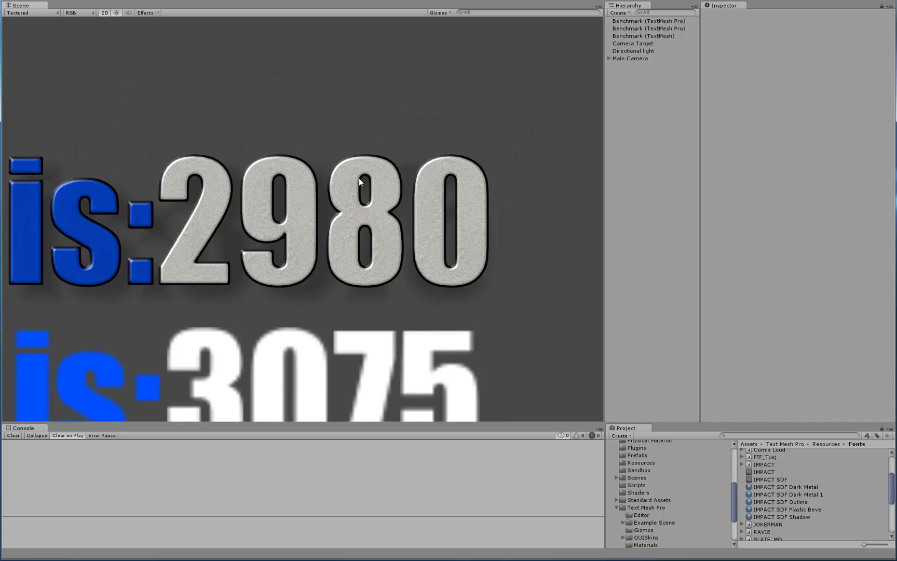
scroll(360, 187, "up", 3)
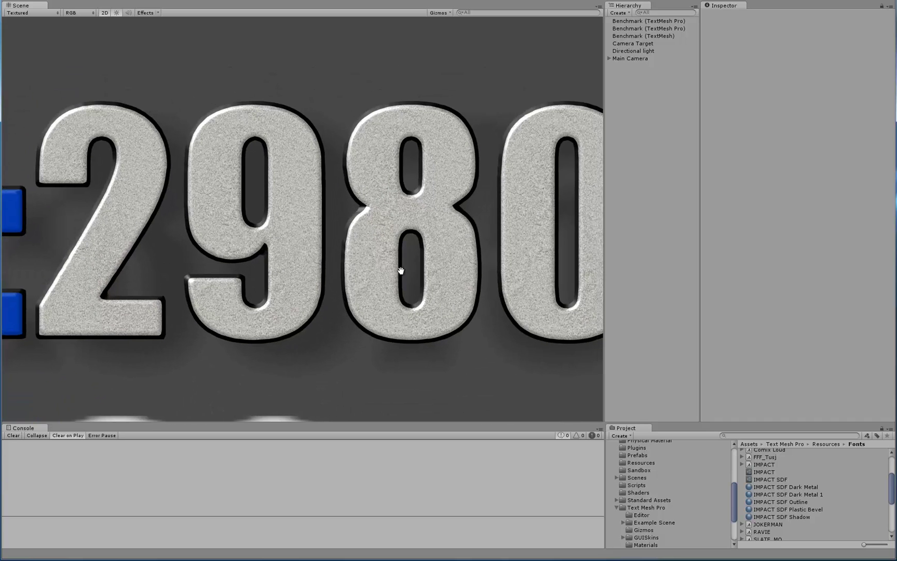
middle_click_drag(401, 266, 324, 254)
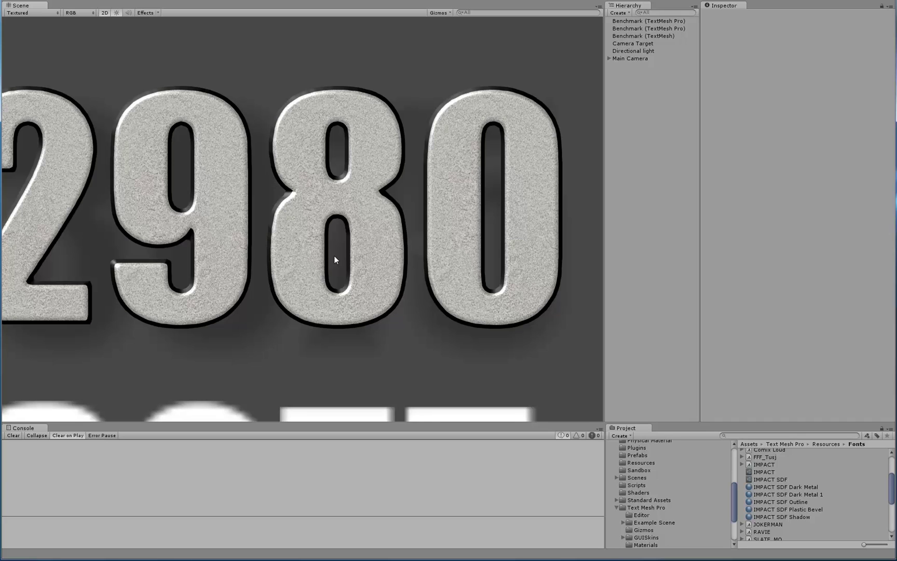
scroll(334, 255, "down", 8)
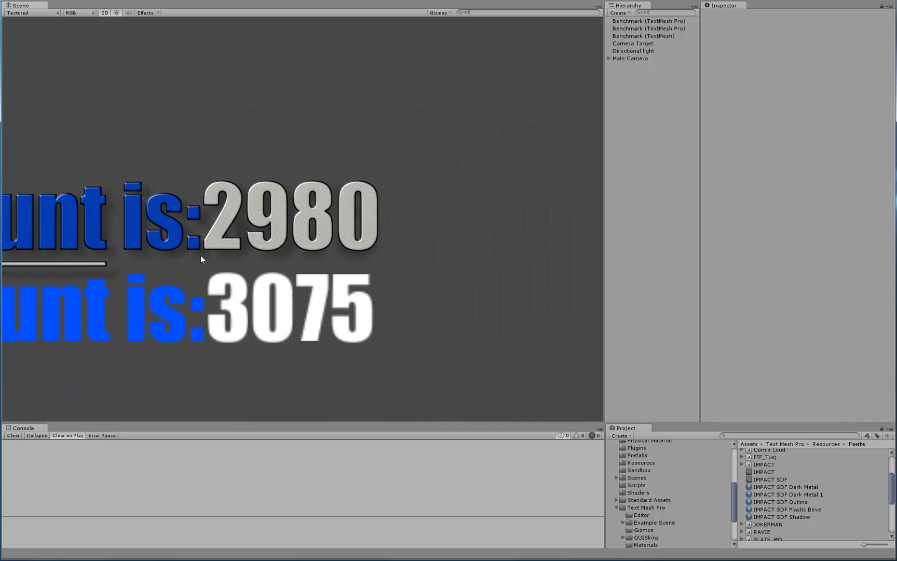
middle_click_drag(201, 255, 417, 188)
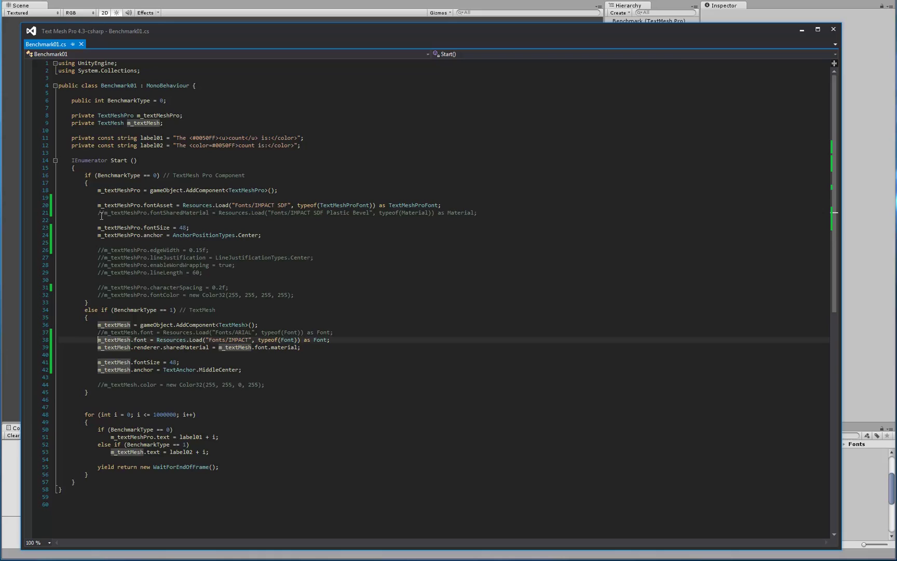
Uncomment line 21 of Benchmark01.cs, which loads IMPACT SDF Plastic Bevel, and return to Unity
left_click(98, 213)
key("Delete")
key("Delete")
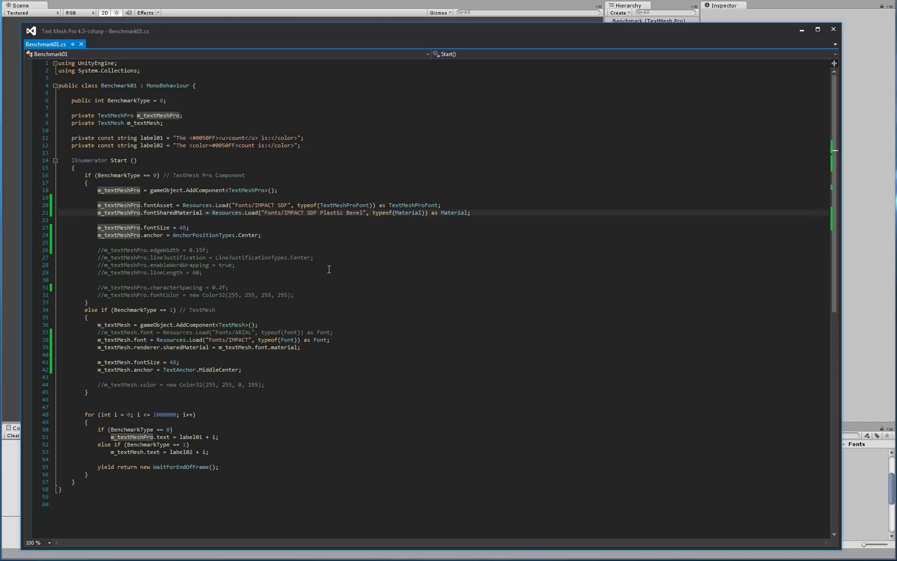
left_click(408, 3)
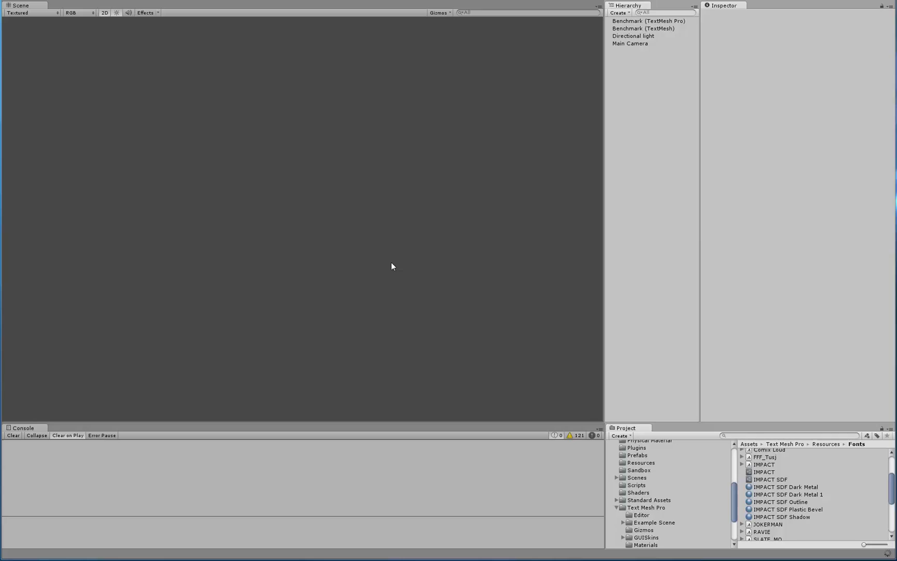
Enter Play mode to watch the bevelled grey TextMesh Pro counter run above the white TextMesh one
key("ctrl+p")
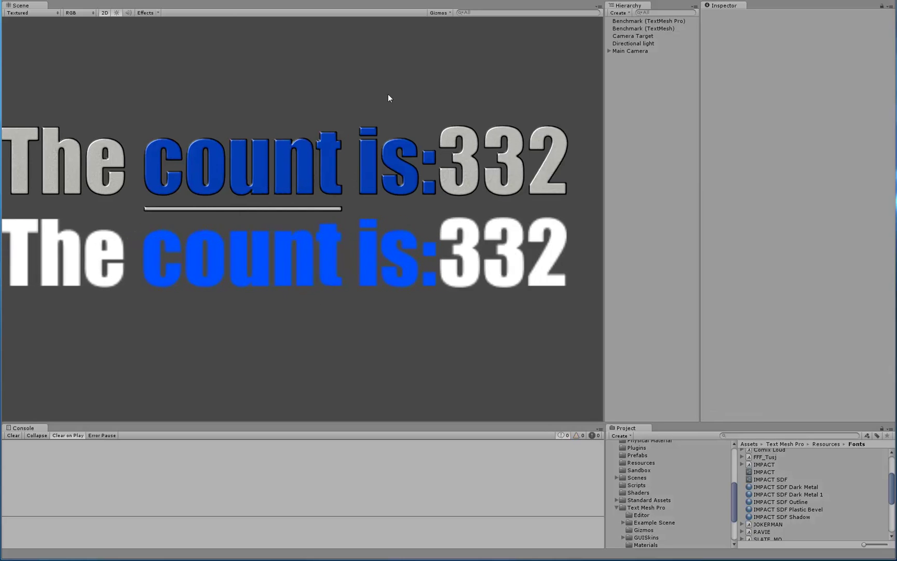